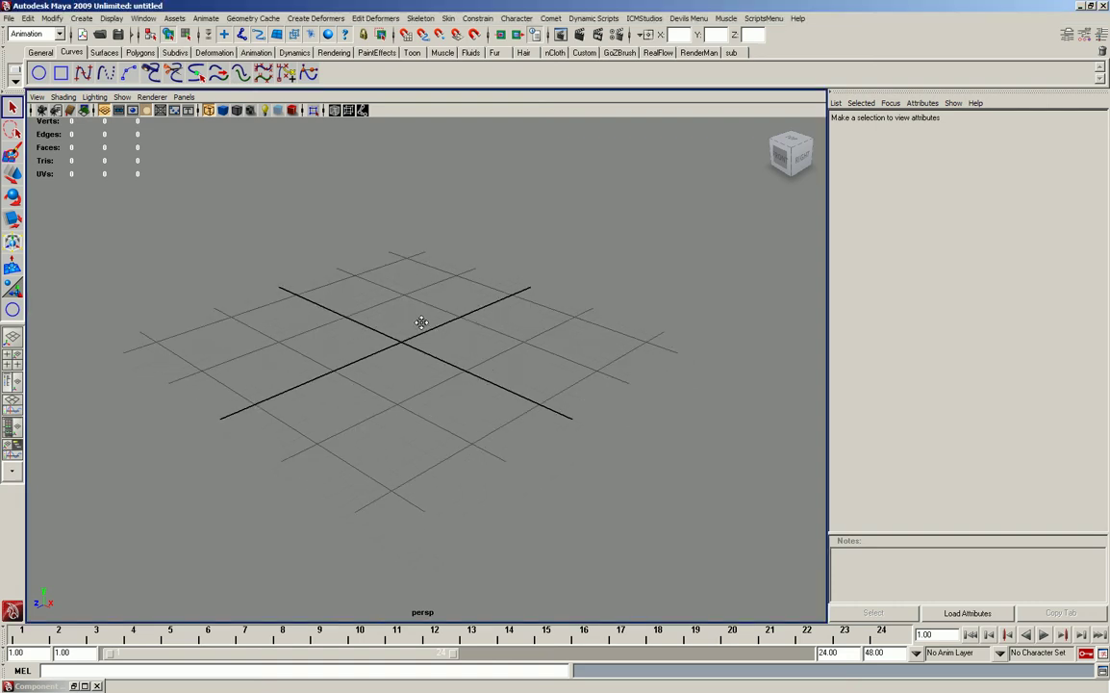
Orbit and pan the perspective view so the empty grid sits lower and flatter.
alt+drag(421, 322, 397, 353)
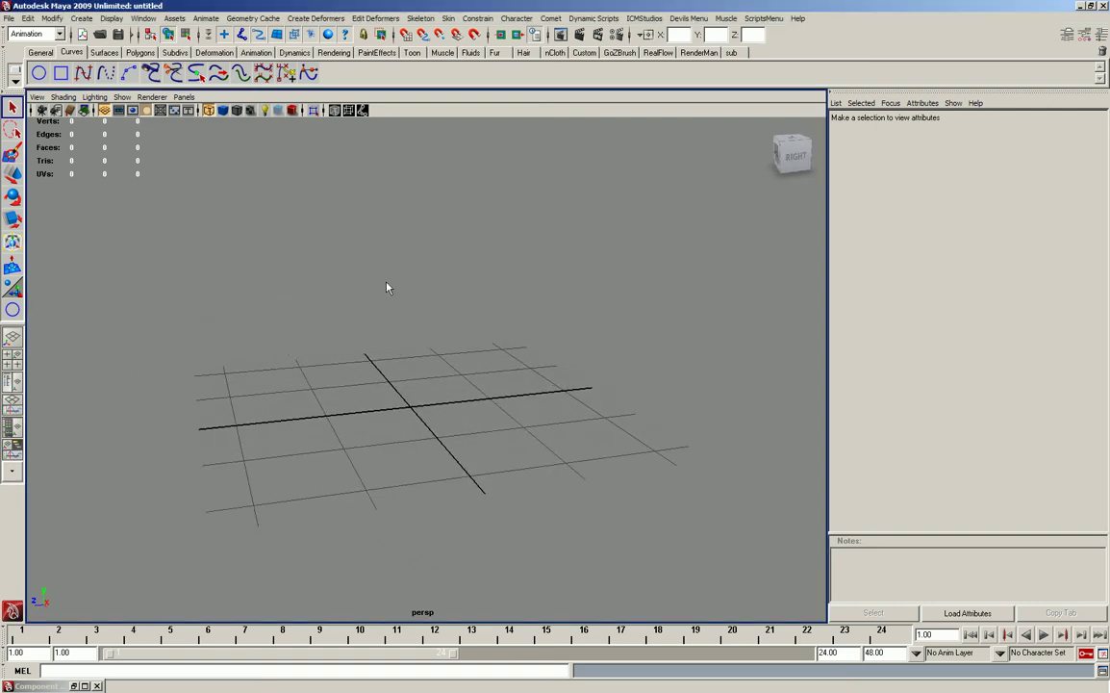
alt+middle_drag(387, 287, 365, 348)
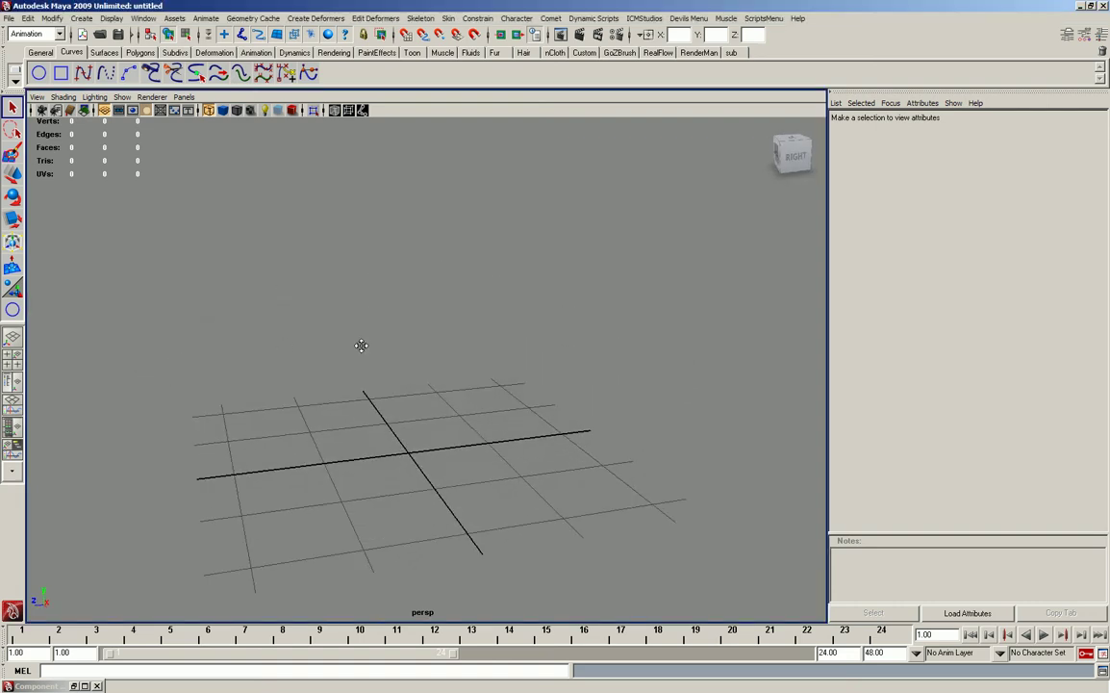
Launch the blobbies script and dock the Blobby Dynamics window beside the viewport on Create Bubbles.
click(772, 19)
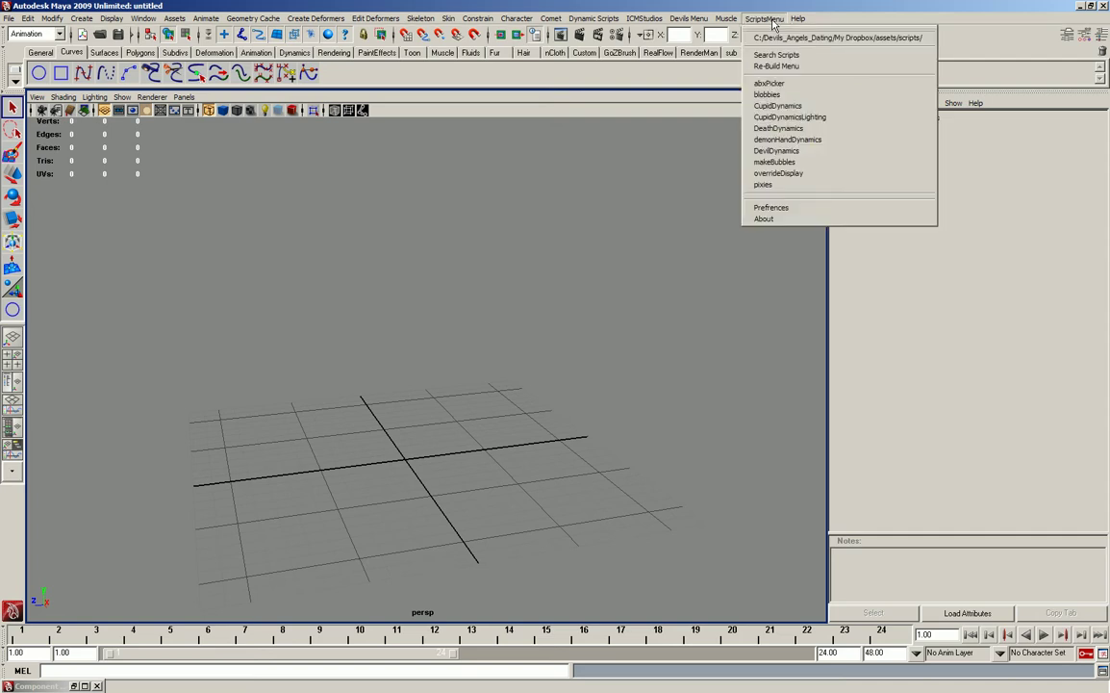
click(765, 19)
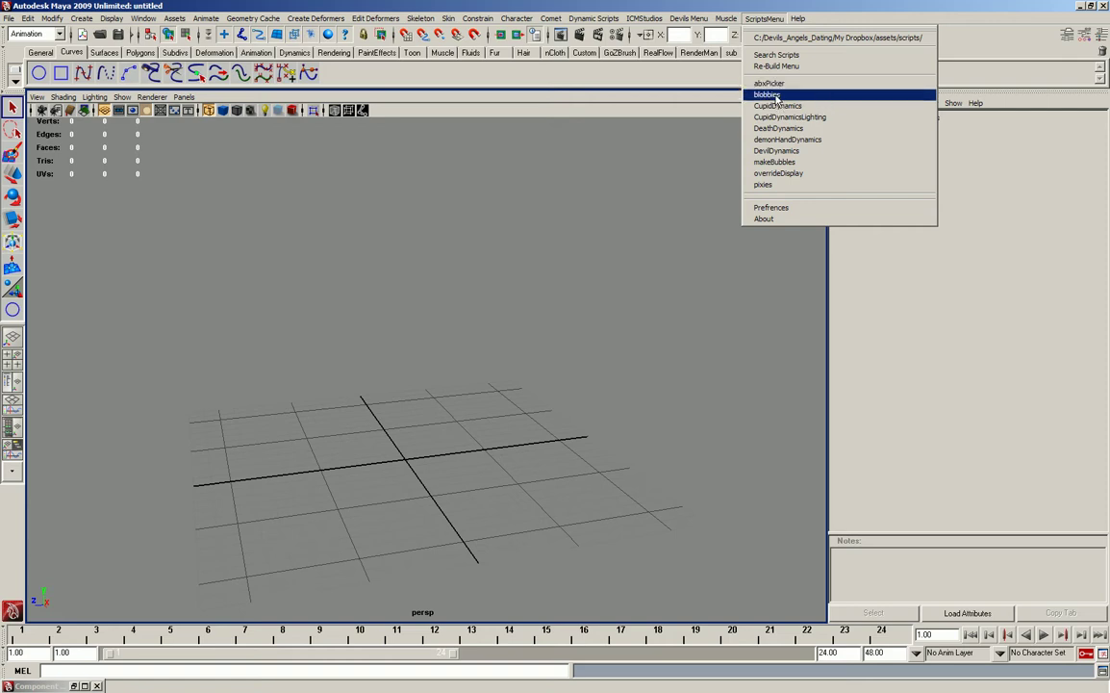
click(776, 96)
drag(779, 152, 656, 153)
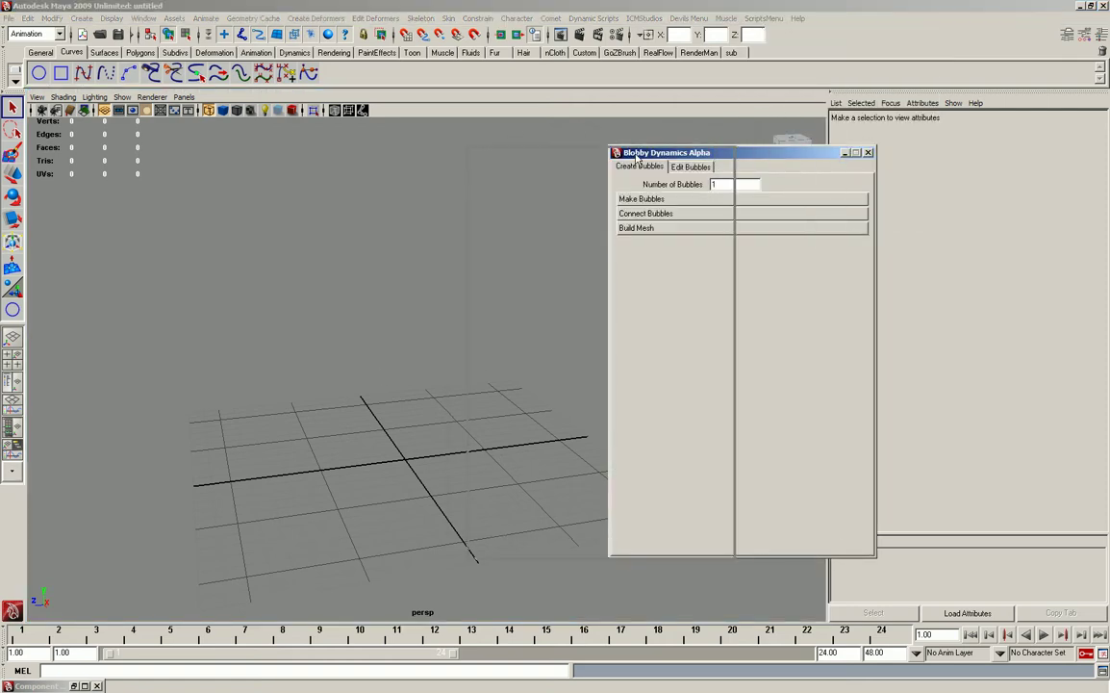
click(563, 170)
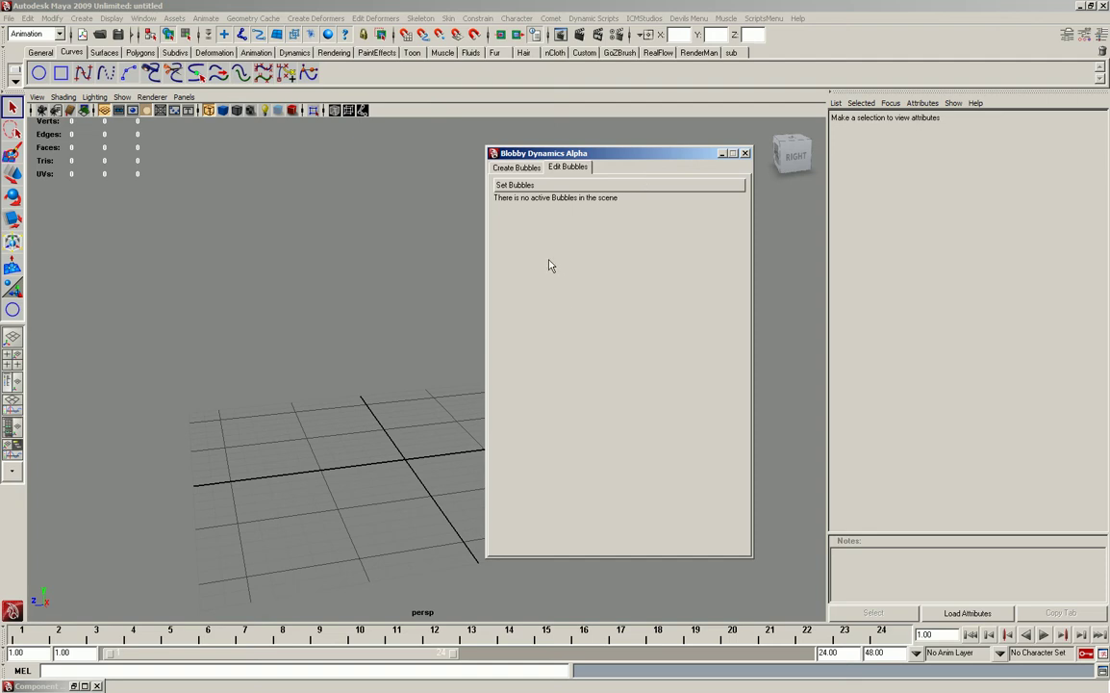
click(519, 168)
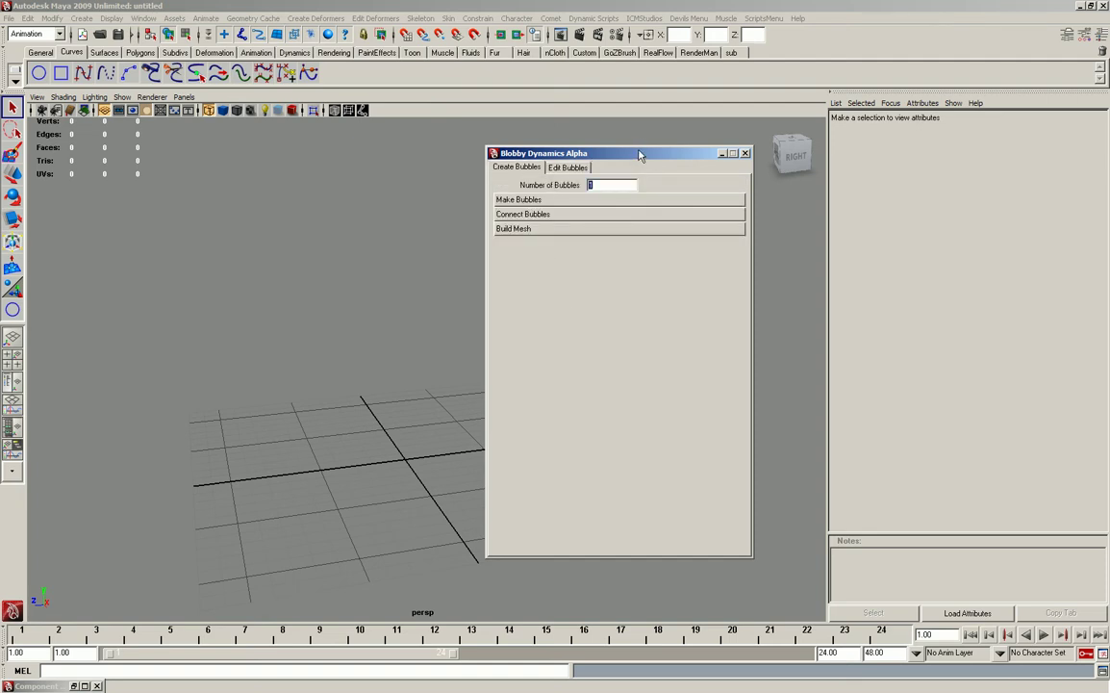
drag(640, 154, 883, 187)
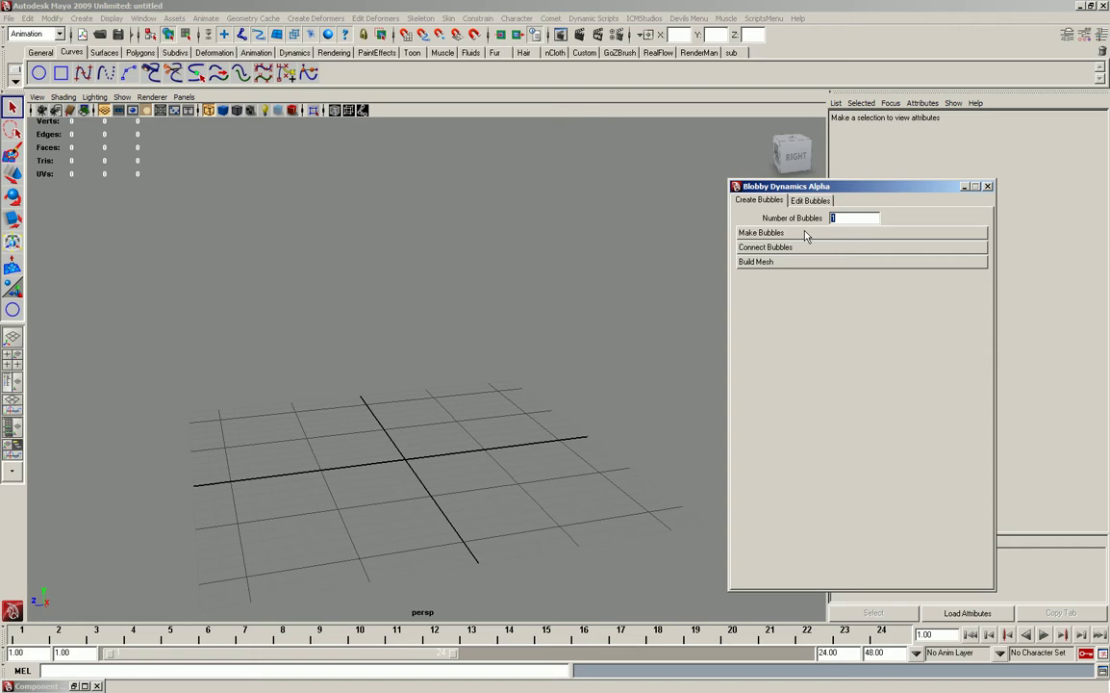
Make ten bubbles along the X axis.
text(10)
click(806, 234)
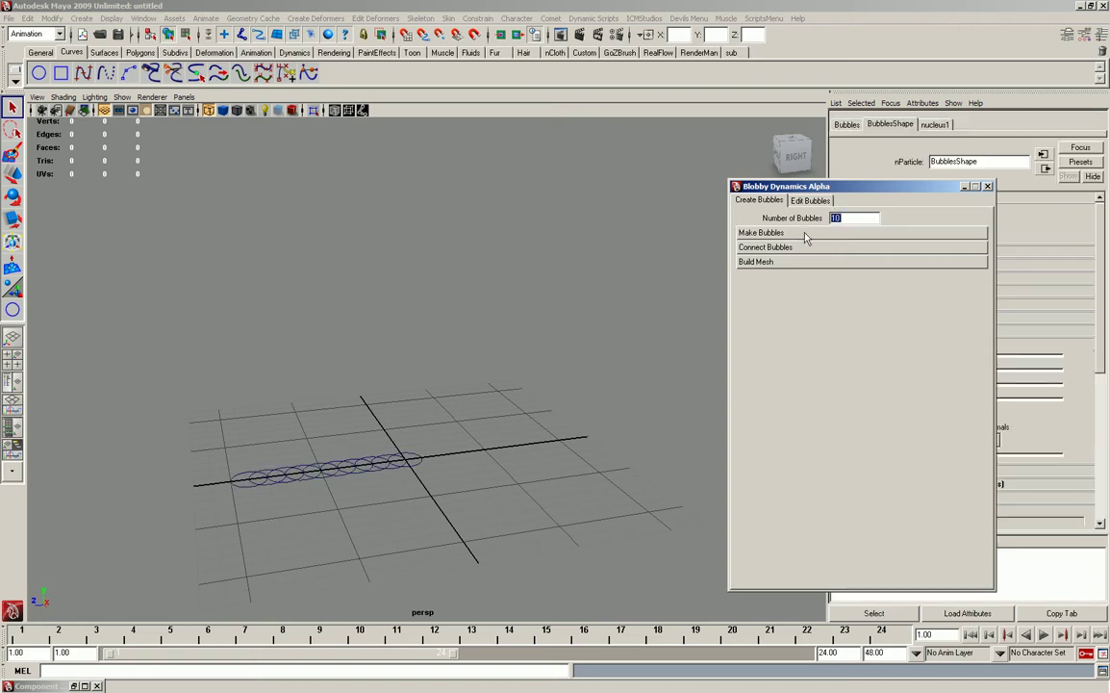
mouse_move(268, 476)
alt+mouse_down()
mouse_move(360, 360)
mouse_move(673, 289)
alt+mouse_up()
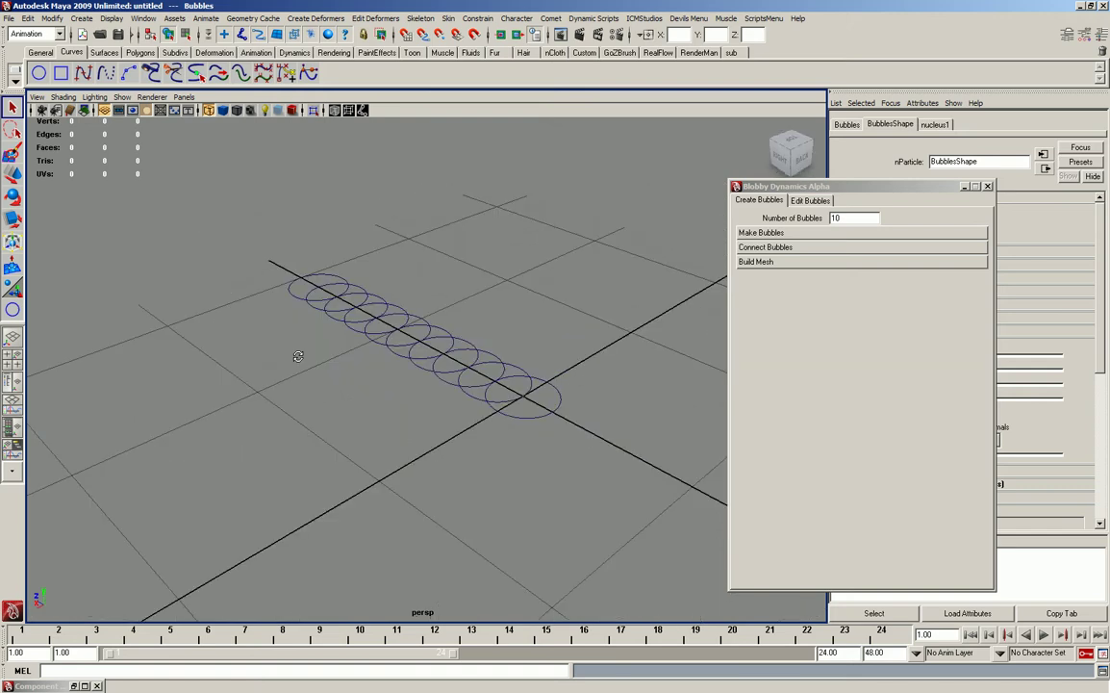
Connect the ten bubbles and build a blobby mesh over them.
click(808, 248)
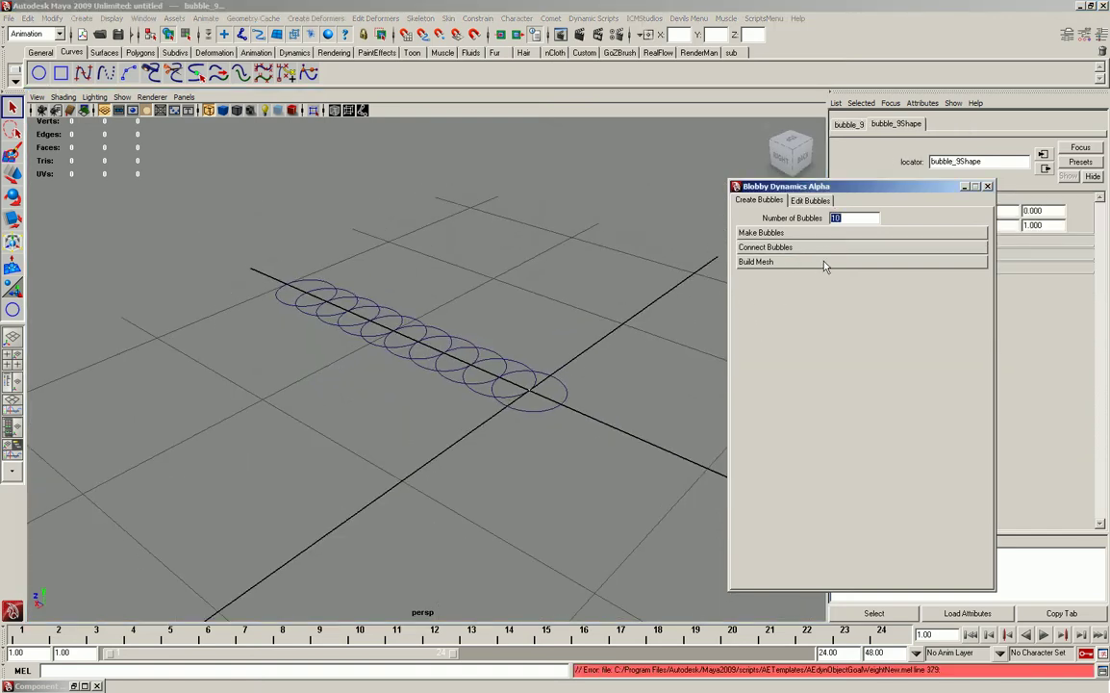
click(813, 262)
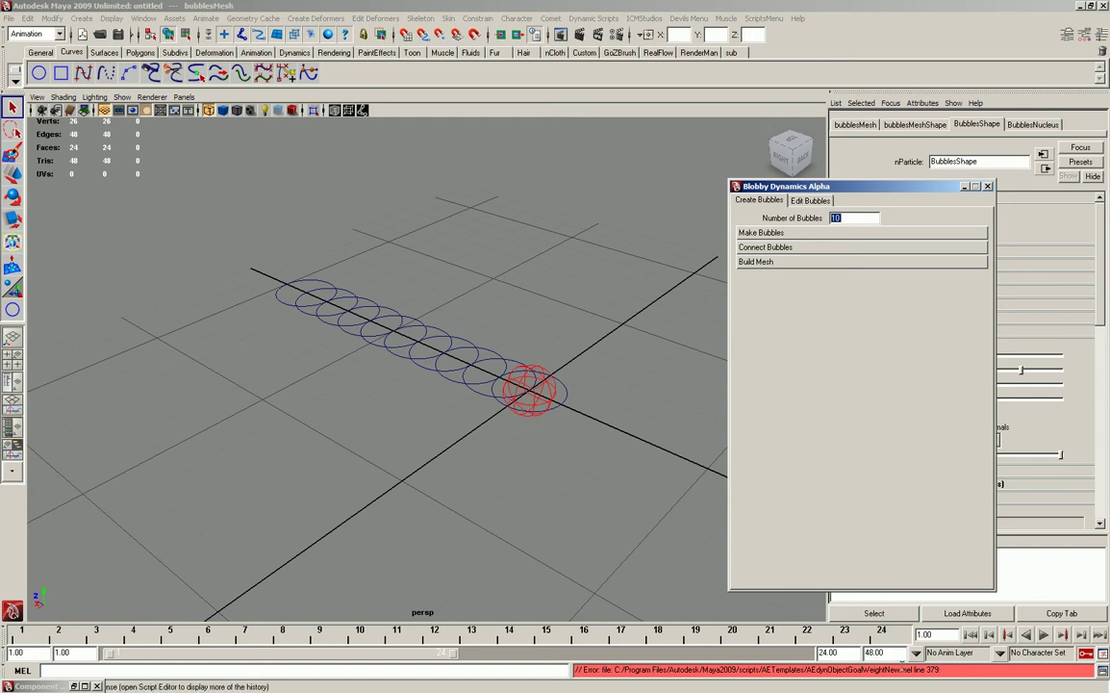
click(965, 674)
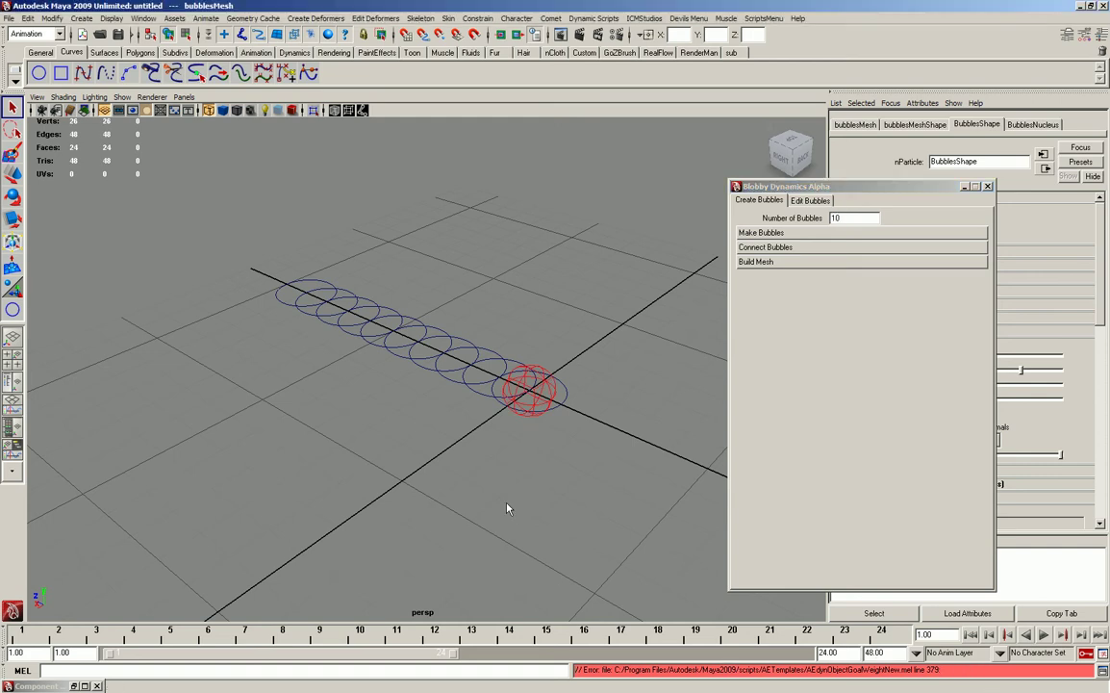
alt+drag(401, 457, 540, 438)
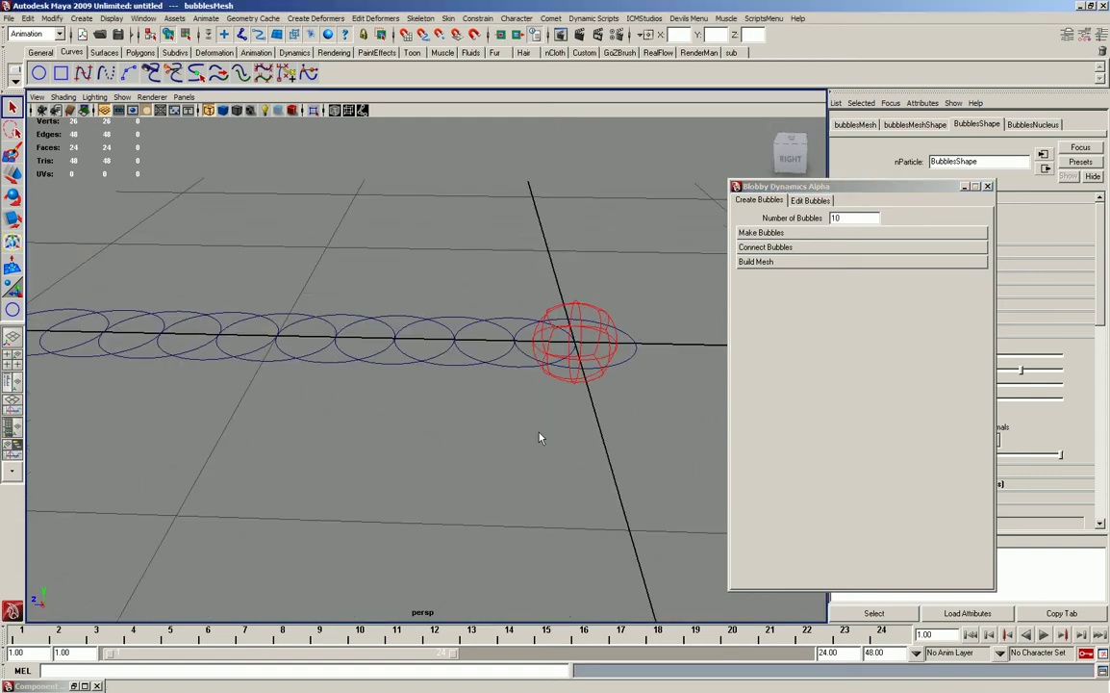
Play the animation, show the bubble mesh smooth-shaded, deselect it, and view Edit Bubbles.
click(1044, 634)
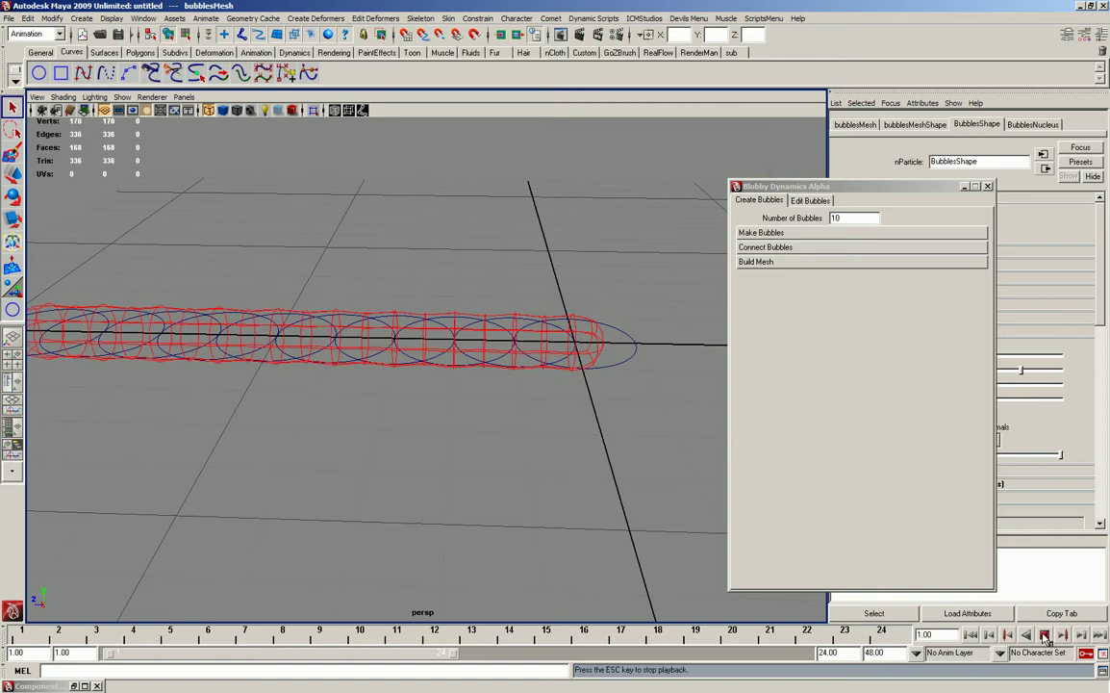
mouse_move(393, 317)
alt+mouse_down()
mouse_move(523, 466)
mouse_move(607, 456)
mouse_move(543, 473)
mouse_move(338, 405)
mouse_move(310, 429)
mouse_move(302, 406)
mouse_move(332, 400)
alt+mouse_up()
key(5)
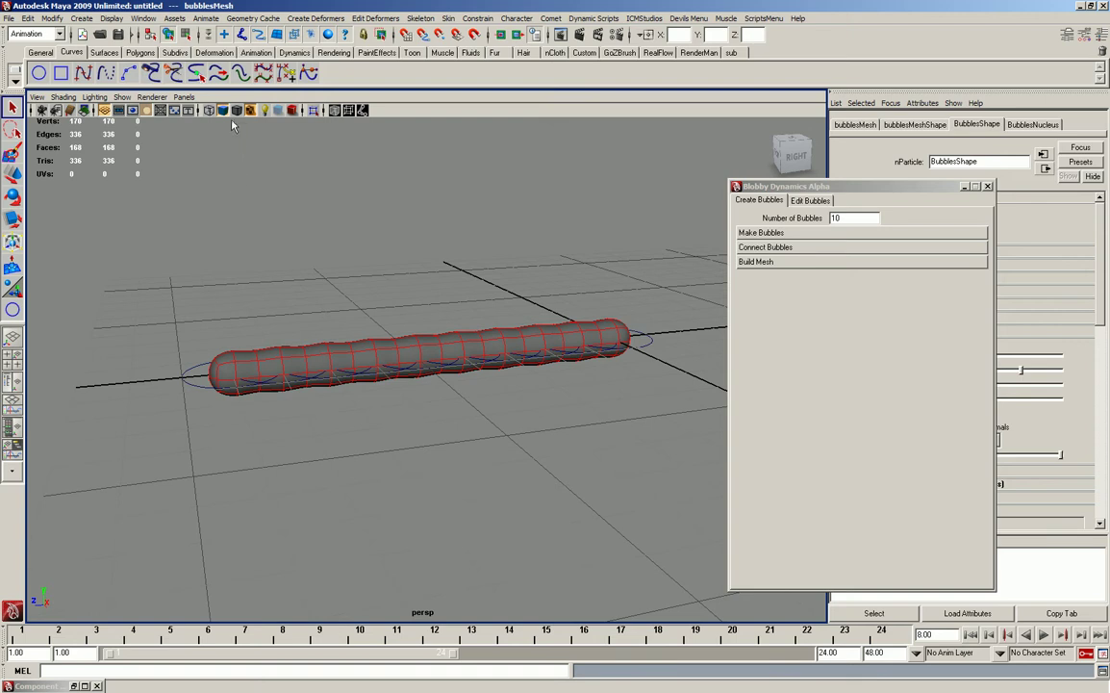
mouse_move(289, 443)
alt+mouse_down()
mouse_move(307, 485)
mouse_move(434, 436)
mouse_move(366, 459)
mouse_move(351, 415)
alt+mouse_up()
click(424, 440)
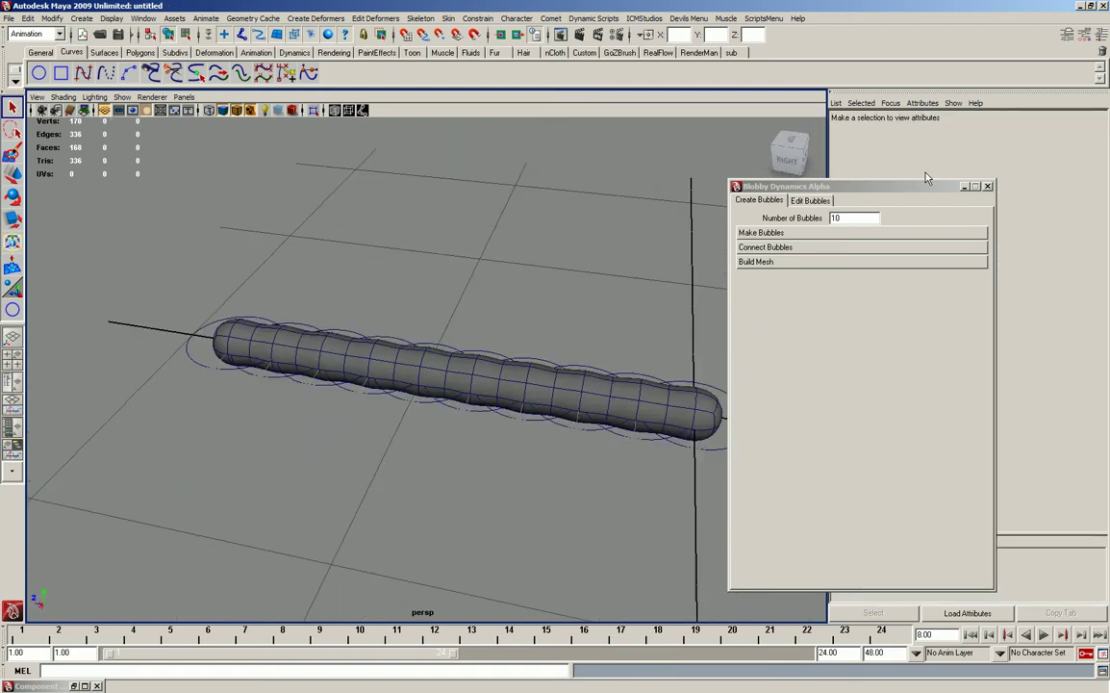
click(808, 200)
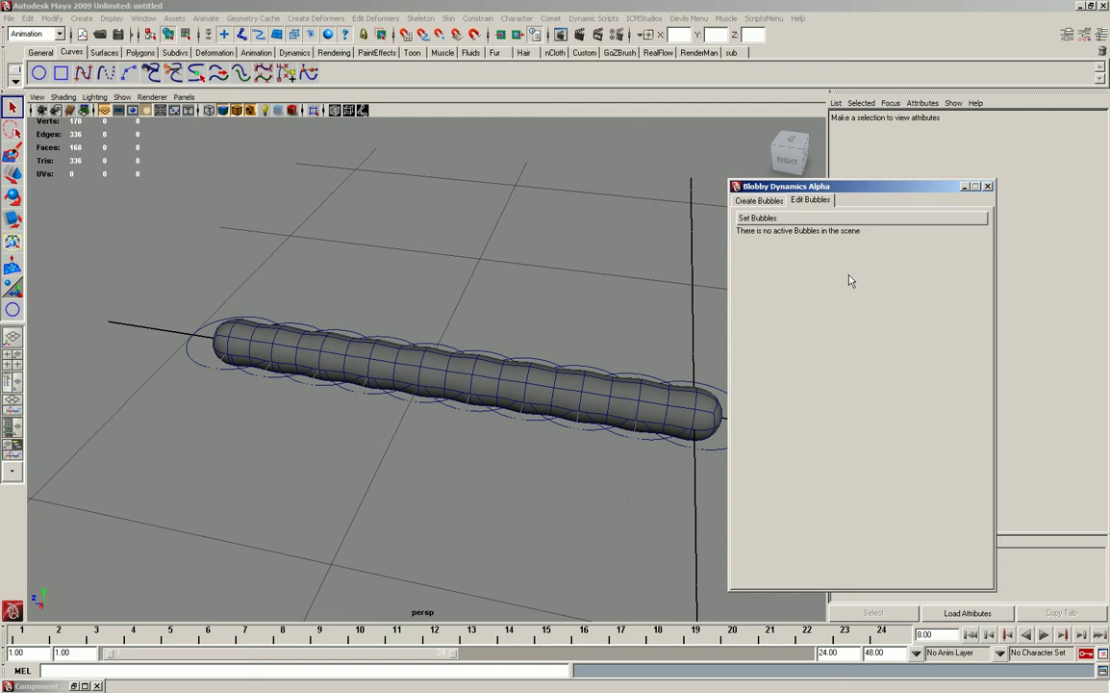
mouse_move(644, 357)
alt+mouse_down()
mouse_move(487, 314)
mouse_move(539, 288)
alt+mouse_up()
Relaunch the blobbies tool and bring up its Edit Bubbles mesh settings.
click(988, 188)
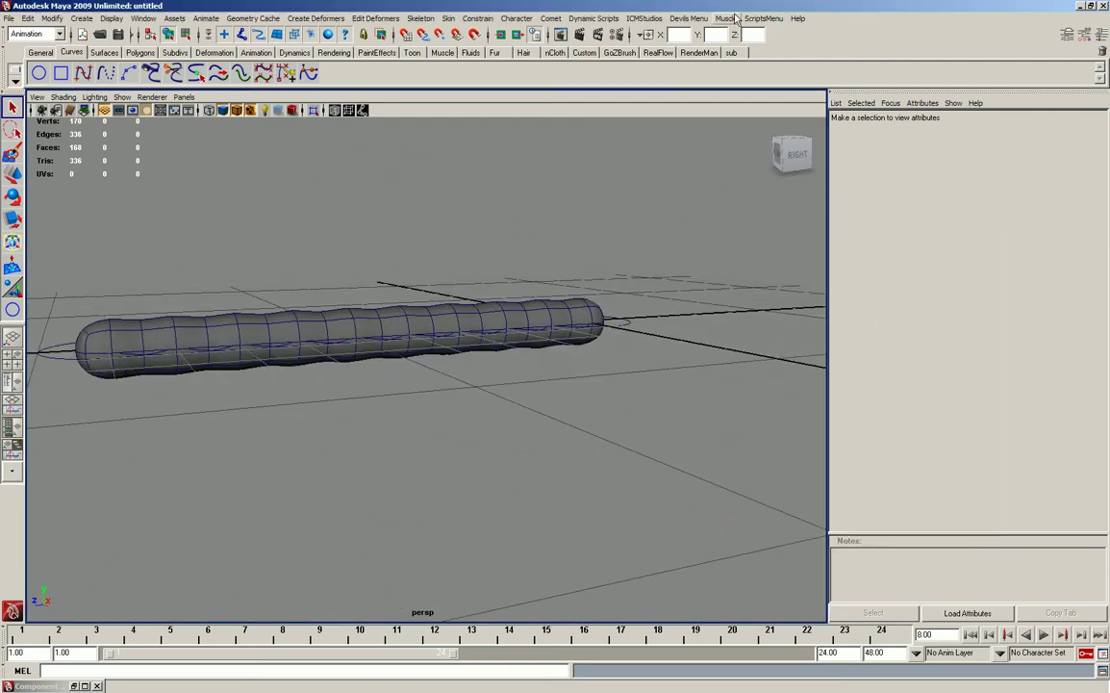
click(764, 19)
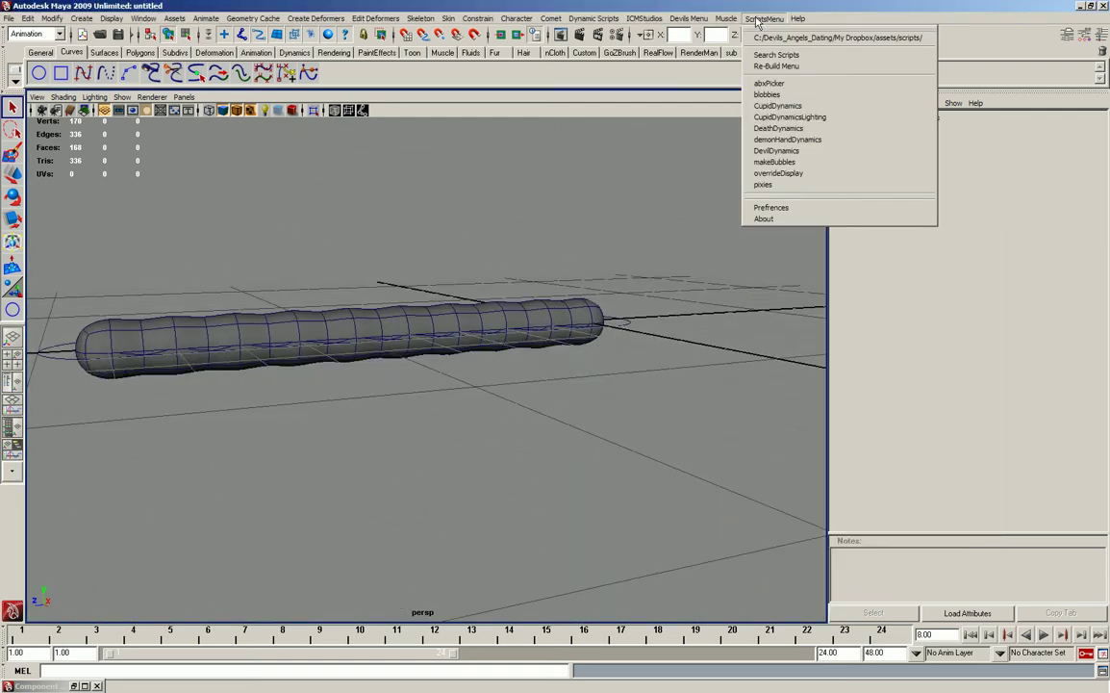
click(770, 95)
click(804, 201)
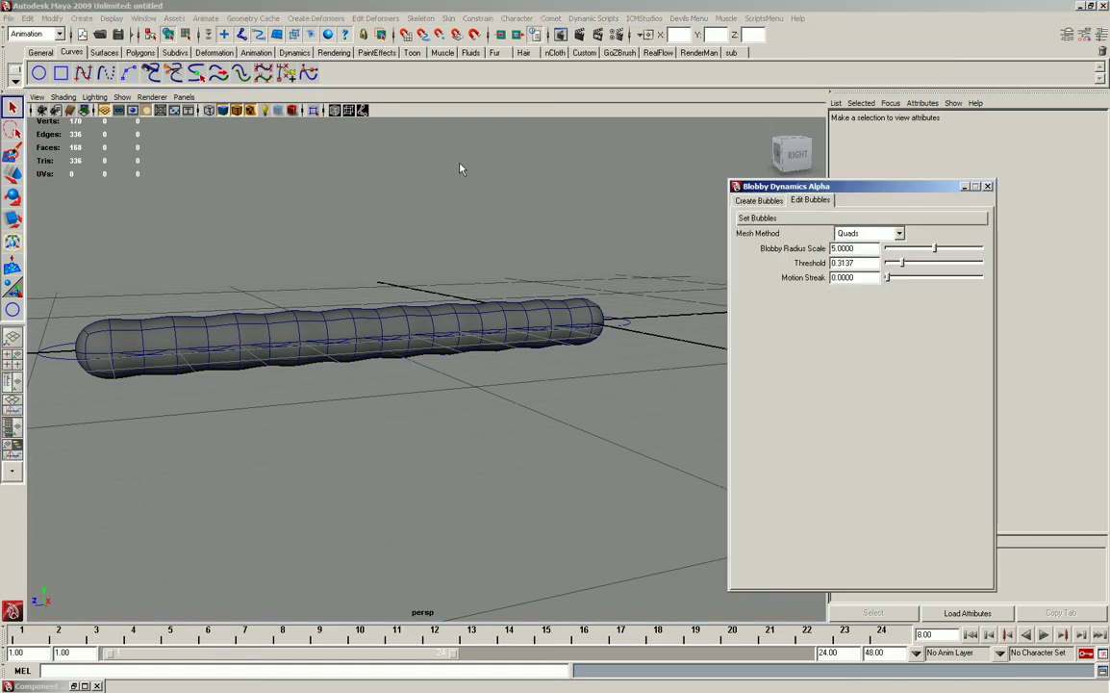
At frame 11, raise Blobby Radius Scale to 6.7376 and Motion Streak to 2.4114.
mouse_move(382, 337)
alt+mouse_down()
mouse_move(239, 287)
mouse_move(236, 304)
mouse_move(298, 347)
mouse_move(303, 315)
alt+mouse_up()
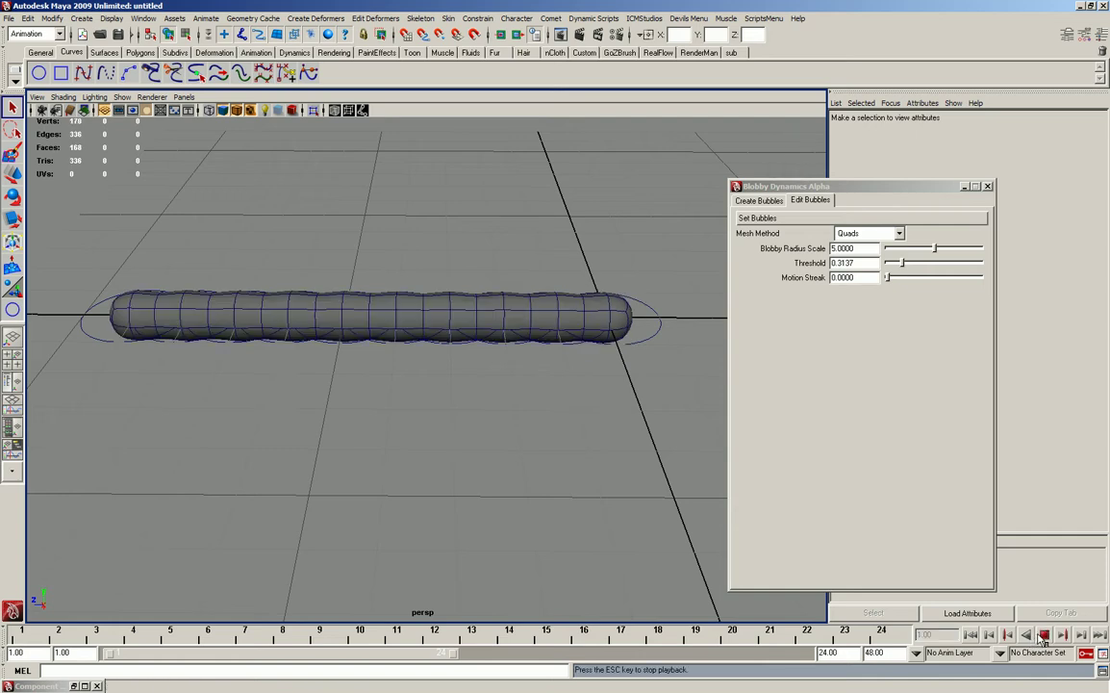
alt+drag(525, 383, 510, 364)
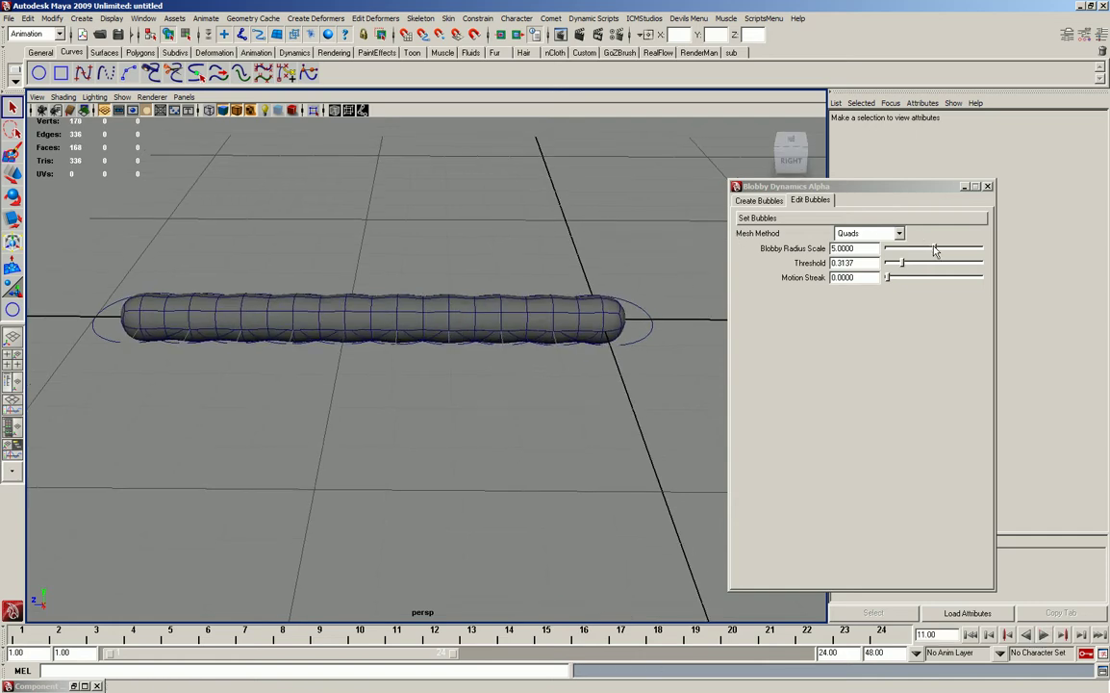
mouse_move(934, 250)
mouse_down()
mouse_move(925, 250)
mouse_move(950, 250)
mouse_move(910, 277)
mouse_up()
click(868, 233)
Try the Tetrahedra and AcuteTetrahedra mesh methods, then return to Quads.
click(847, 255)
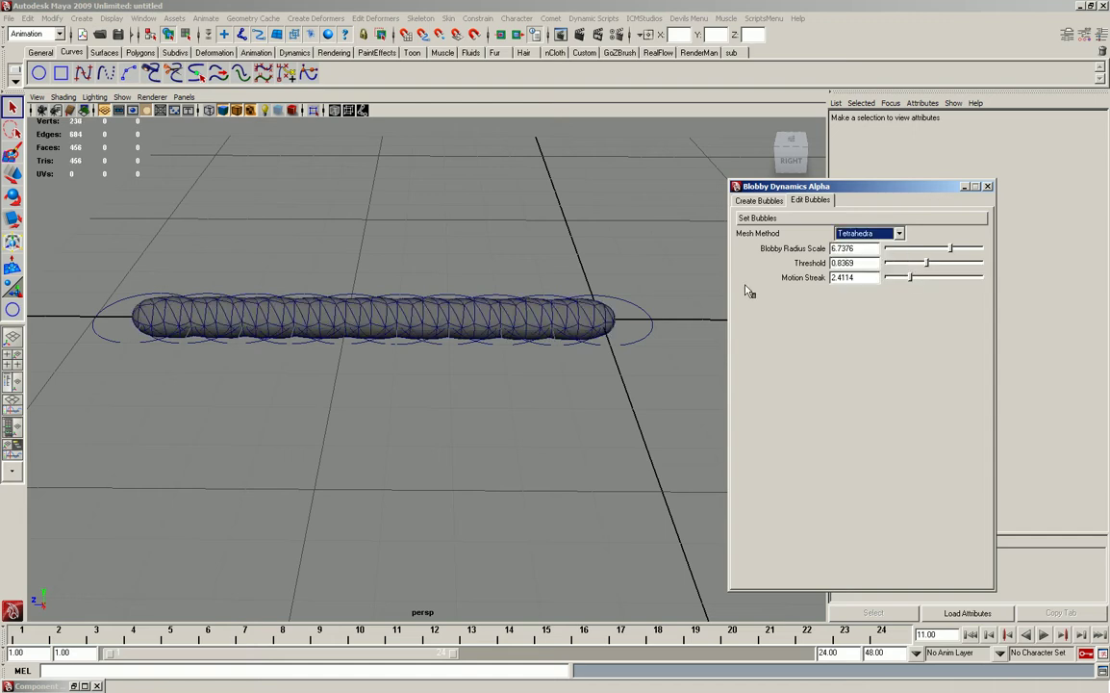
alt+drag(513, 330, 592, 339)
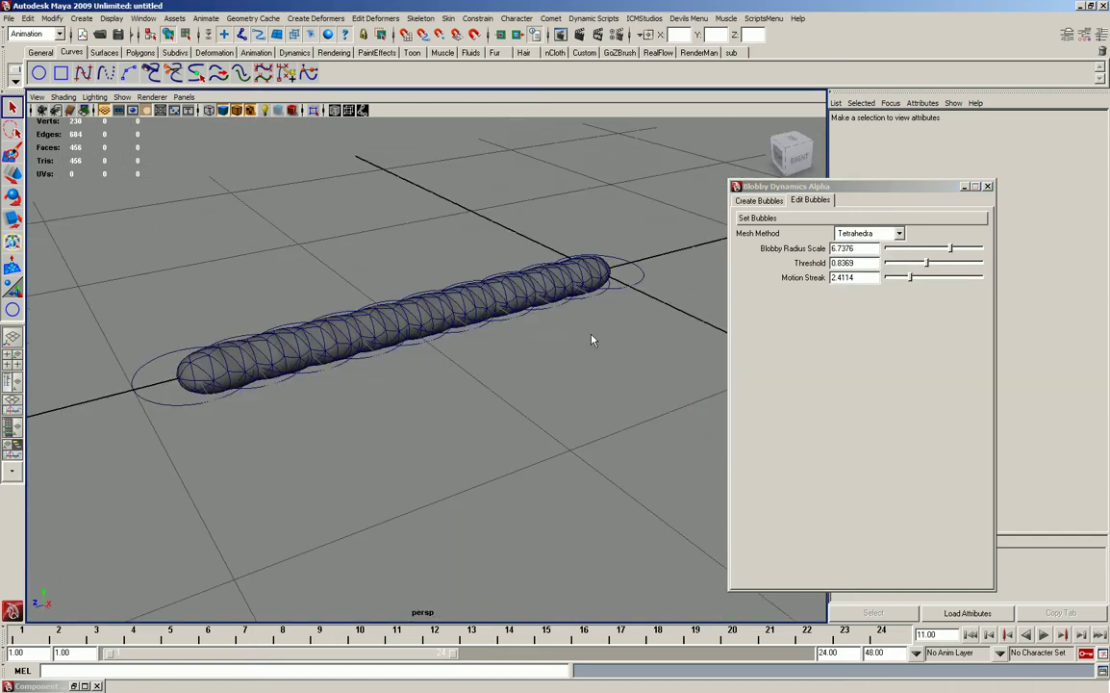
click(899, 233)
click(856, 270)
mouse_move(681, 293)
alt+mouse_down()
mouse_move(336, 310)
mouse_move(540, 421)
mouse_move(430, 358)
mouse_move(442, 379)
alt+mouse_up()
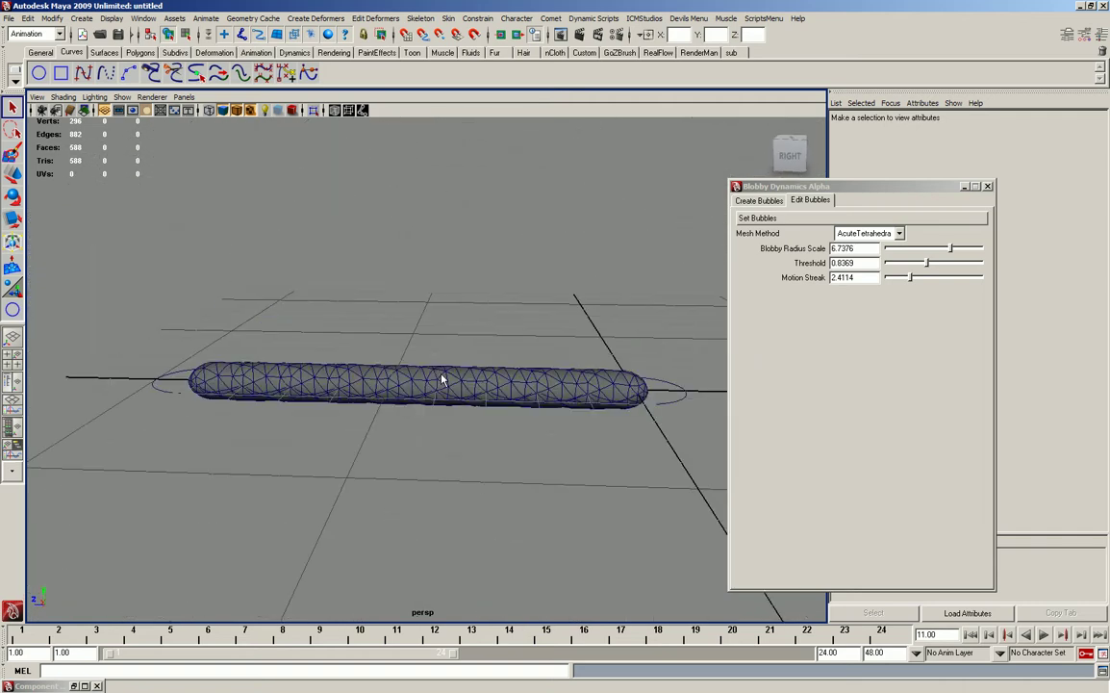
click(875, 232)
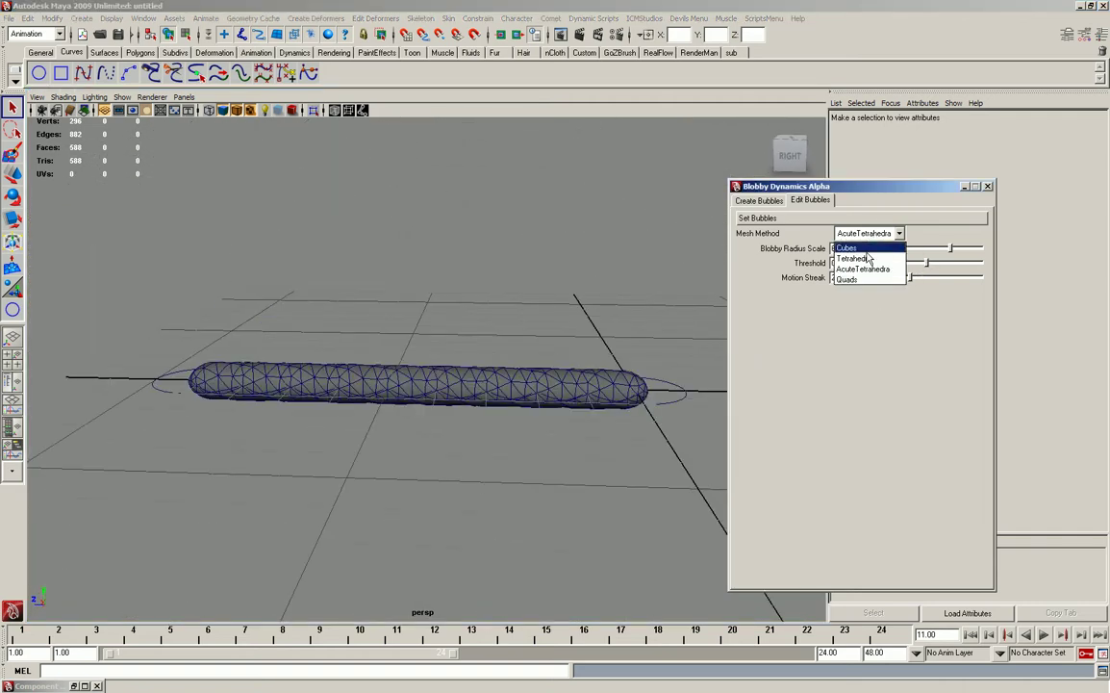
click(852, 283)
mouse_move(616, 299)
alt+mouse_down()
mouse_move(554, 287)
mouse_move(439, 310)
mouse_move(409, 397)
mouse_move(483, 354)
mouse_move(348, 404)
mouse_move(367, 370)
mouse_move(278, 356)
mouse_move(284, 288)
alt+mouse_up()
click(362, 398)
Lift the selected bubble control above the worm's head, then rewind to frame 1.
key(w)
alt+drag(399, 438, 520, 414)
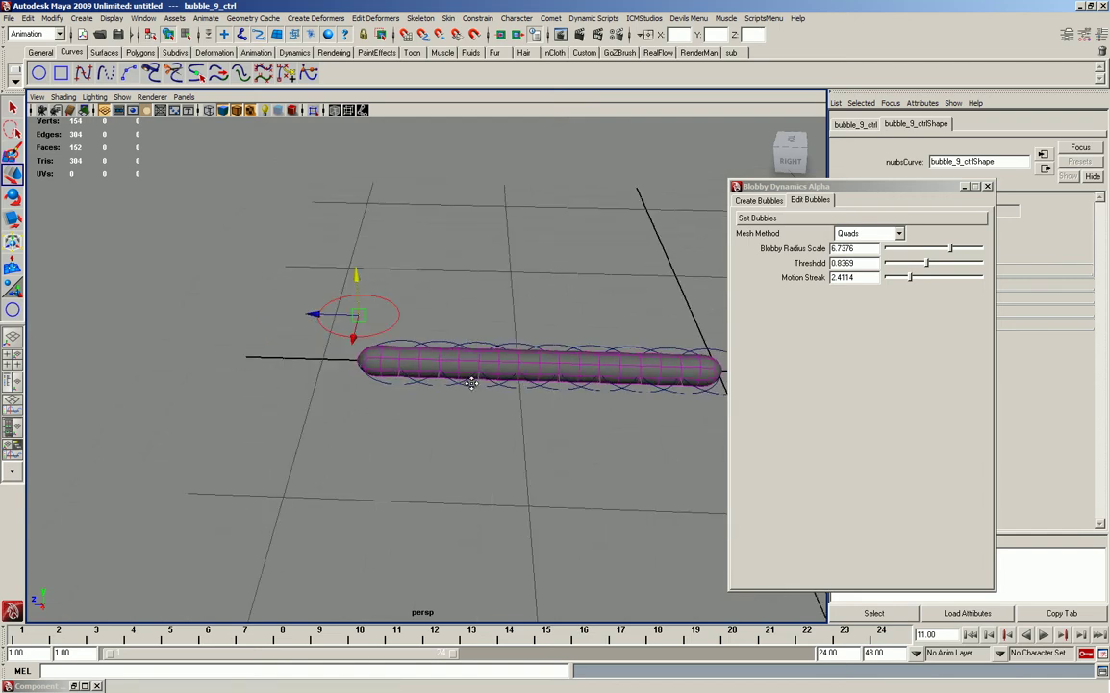
click(986, 636)
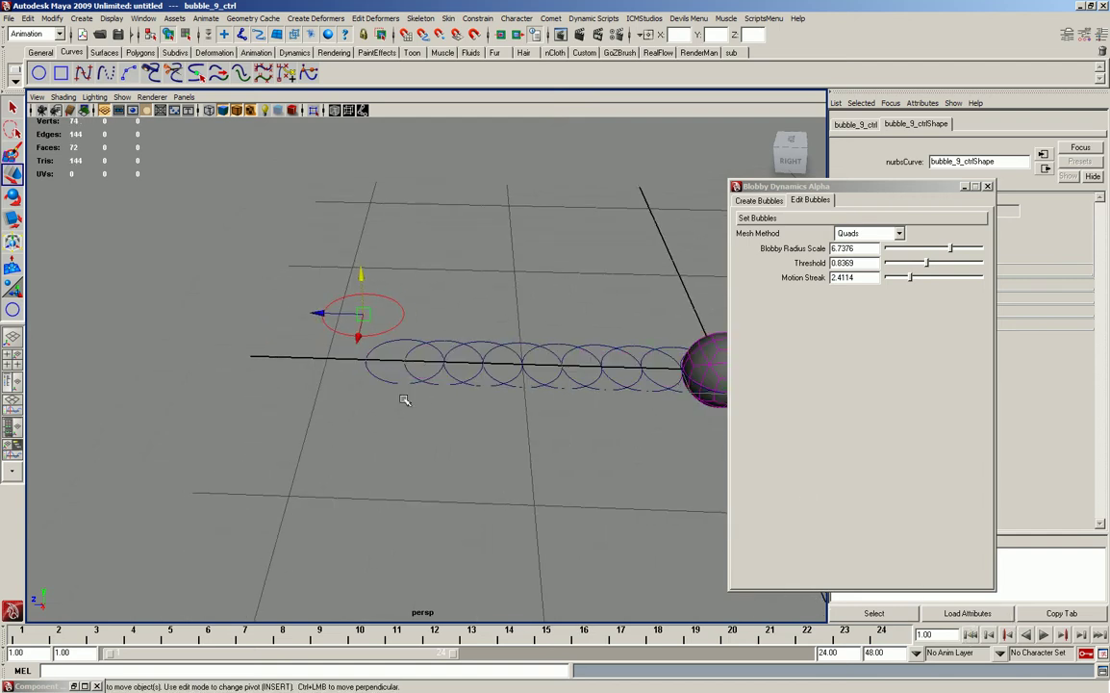
At frame 7, move the bubble_9 ring up and the bubble_8 ring down off the worm.
click(426, 371)
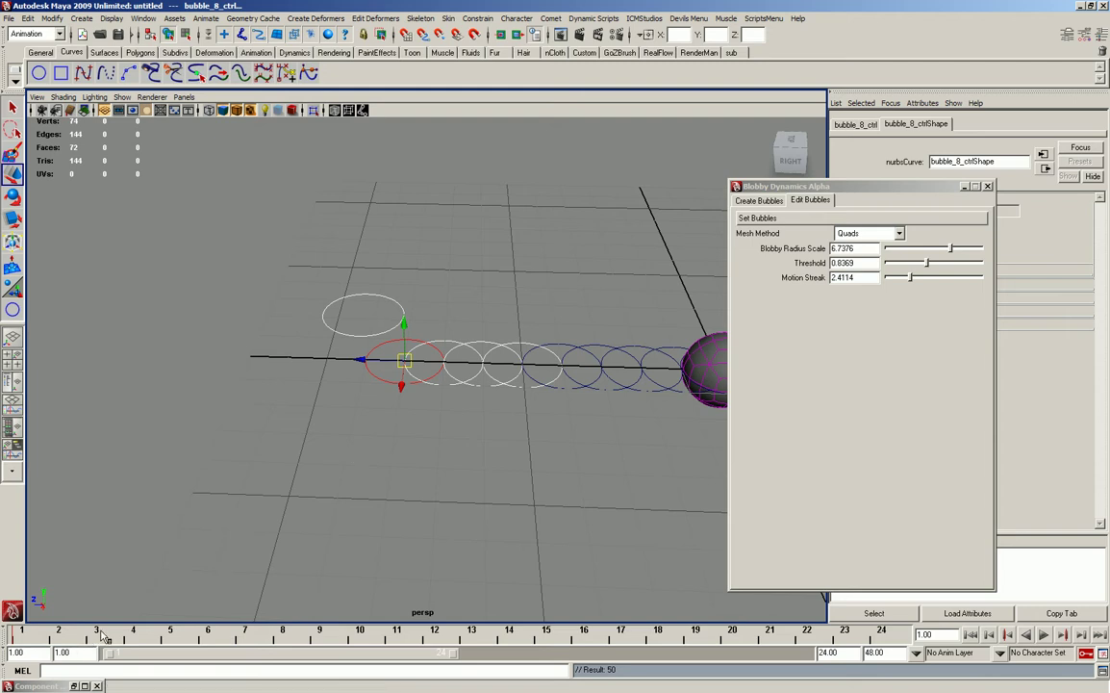
drag(104, 637, 245, 635)
alt+drag(288, 395, 329, 309)
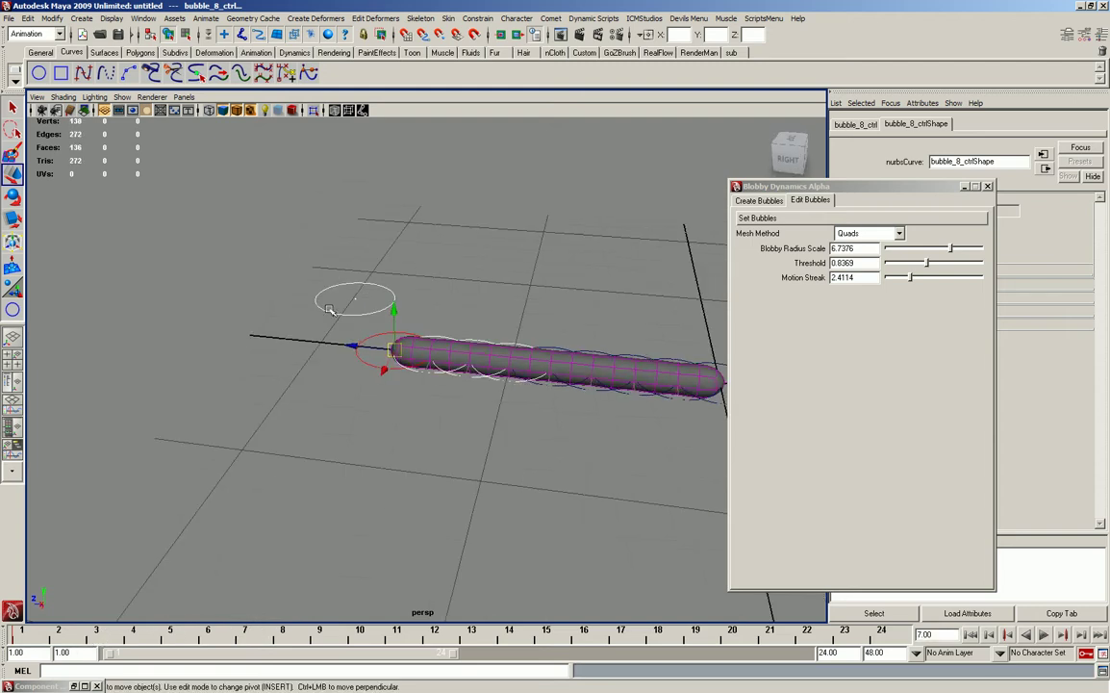
click(329, 309)
drag(354, 260, 353, 204)
click(366, 327)
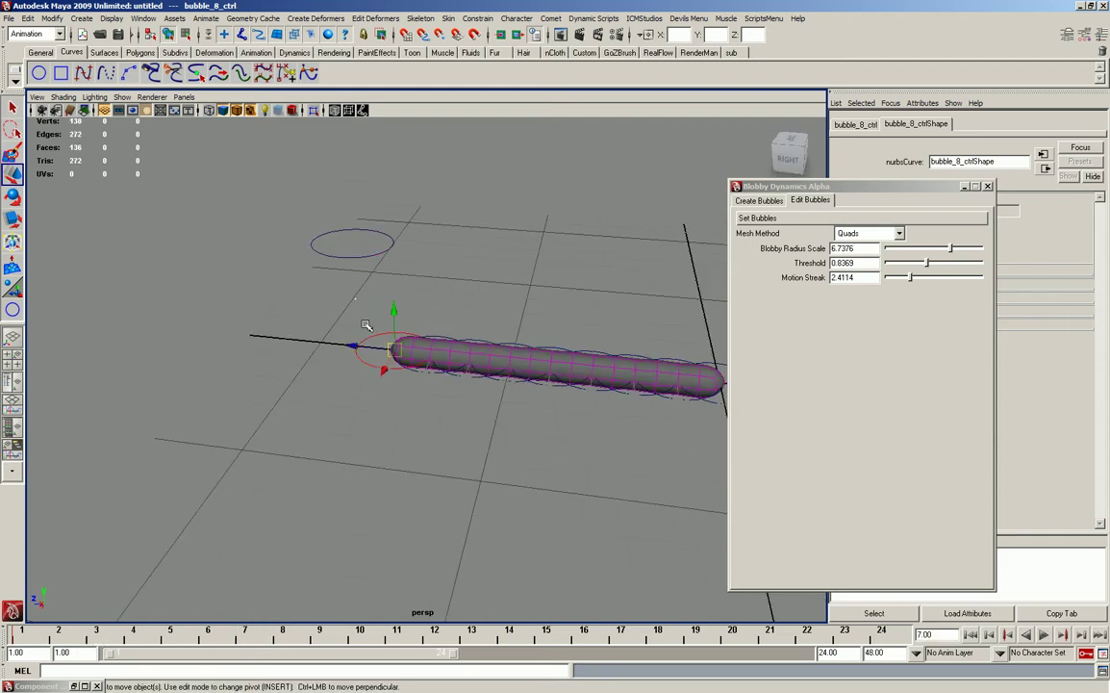
mouse_move(393, 310)
mouse_down()
mouse_move(394, 363)
mouse_move(515, 252)
mouse_up()
Select the bubble_7 and bubble_6 controls, then play and stop the animation.
click(420, 374)
click(460, 374)
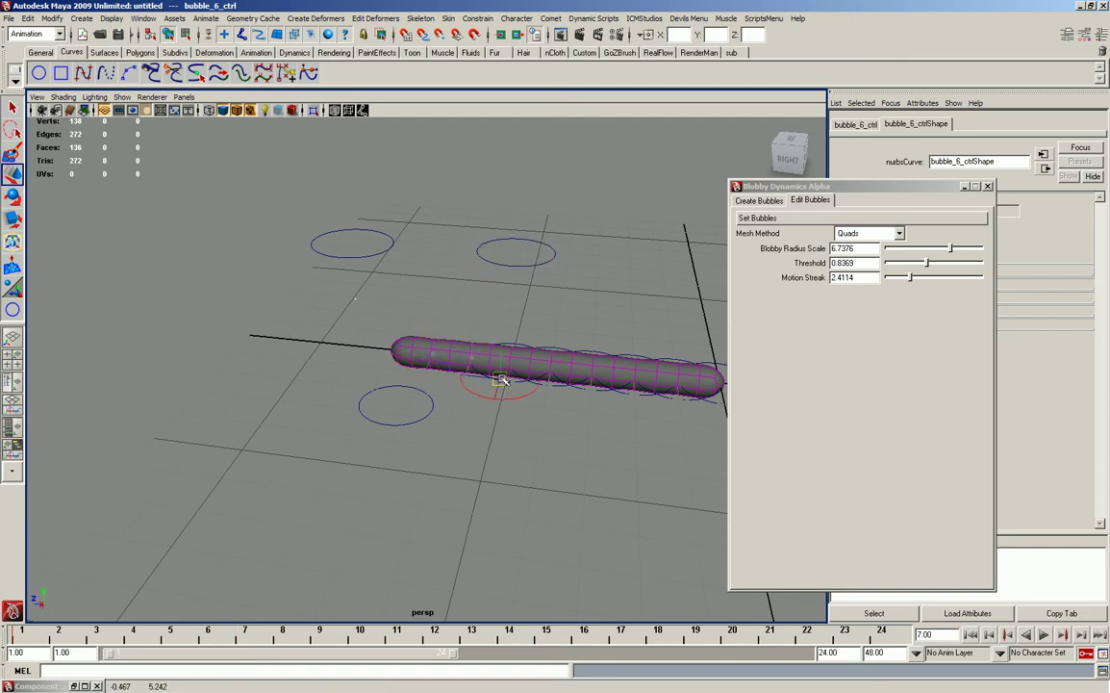
alt+drag(490, 421, 444, 362)
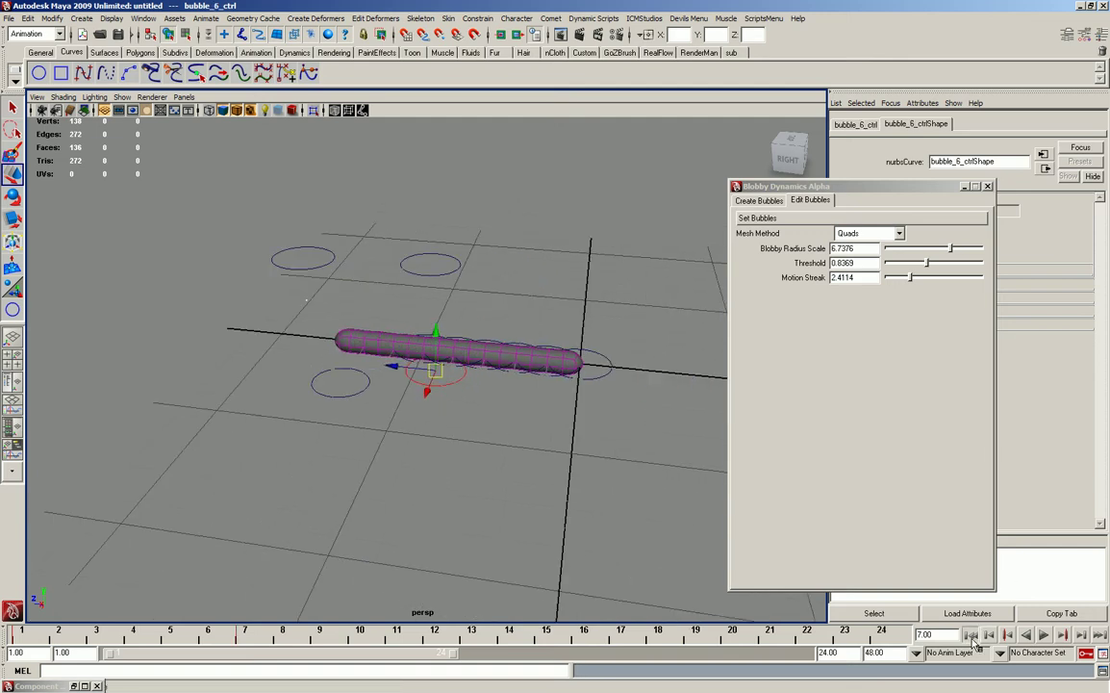
click(1044, 635)
click(1044, 635)
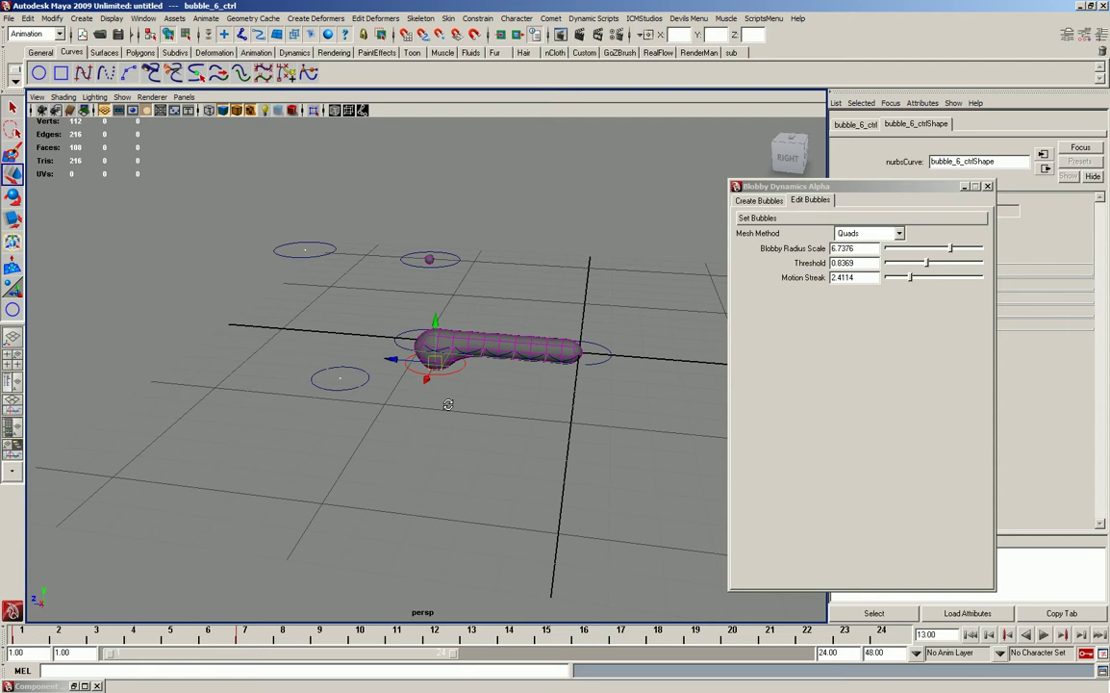
Stop playback at frame 6 and set Blobby Radius Scale 6.9504, Threshold 0.6525.
key(alt+v)
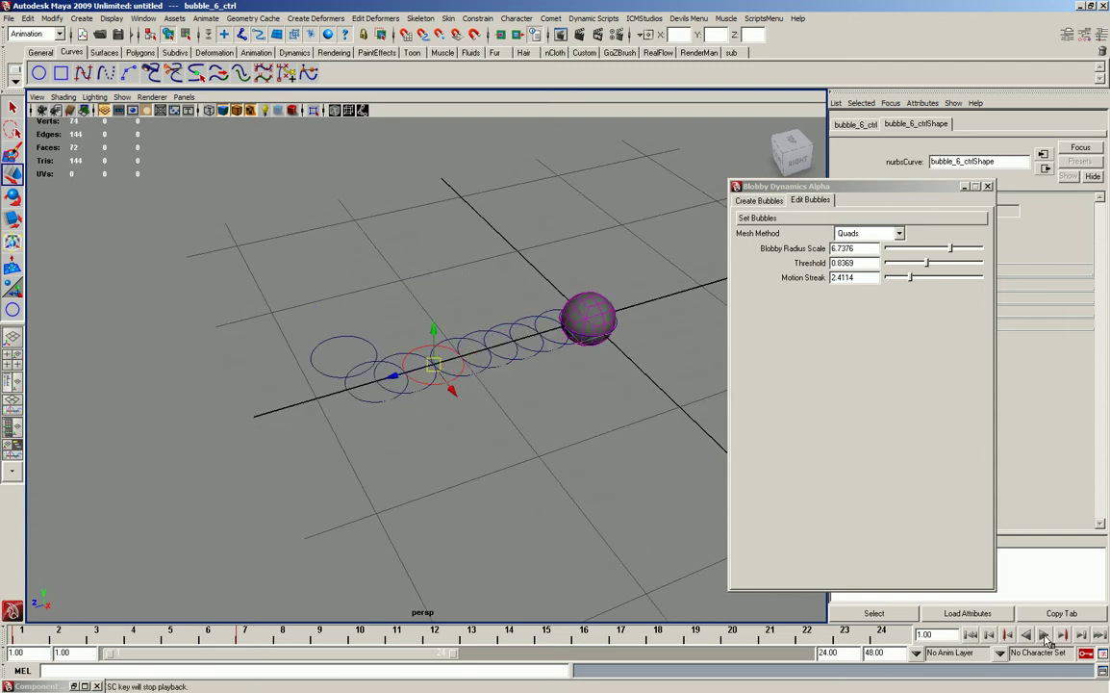
key(Escape)
mouse_move(452, 434)
alt+mouse_down()
mouse_move(298, 389)
mouse_move(822, 249)
alt+mouse_up()
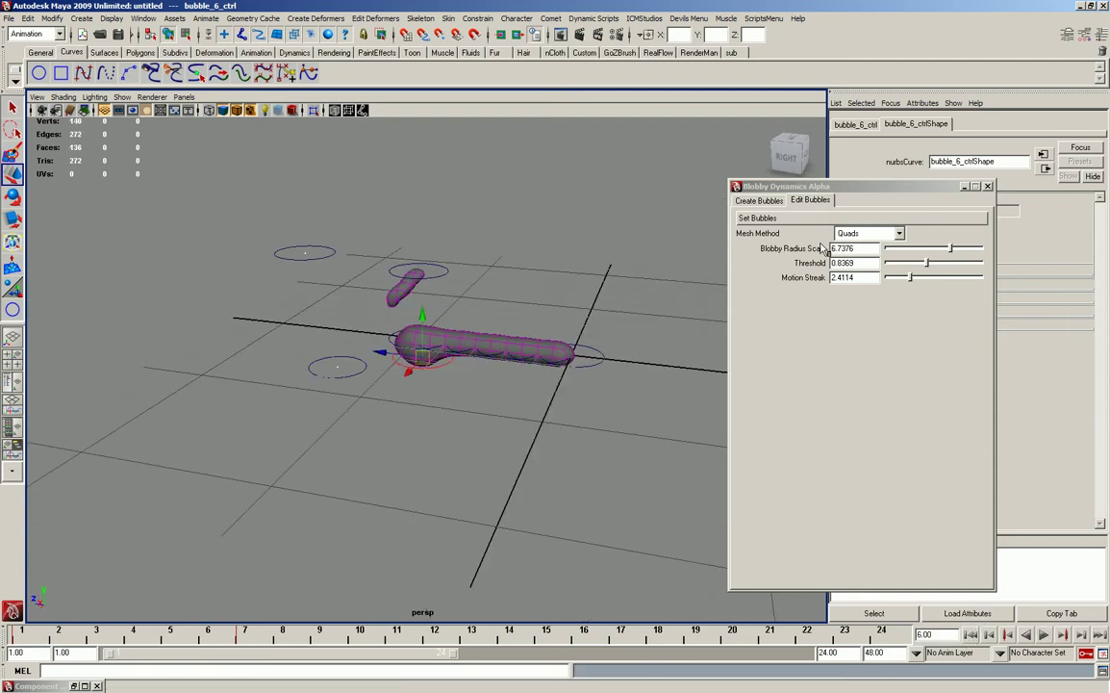
mouse_move(928, 252)
mouse_down()
mouse_move(929, 266)
mouse_move(917, 267)
mouse_up()
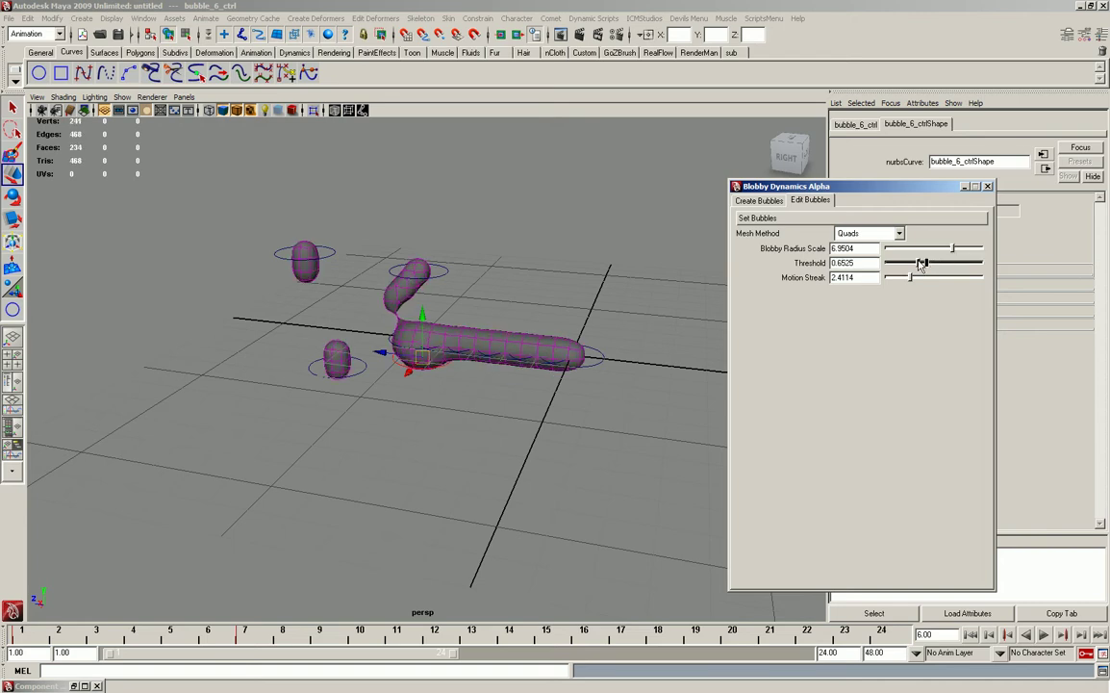
Deselect the bubbles and orbit and zoom around the swollen separate blobs.
mouse_move(216, 358)
alt+mouse_down()
mouse_move(339, 347)
mouse_move(301, 372)
alt+mouse_up()
scroll(379, 339, up, 5)
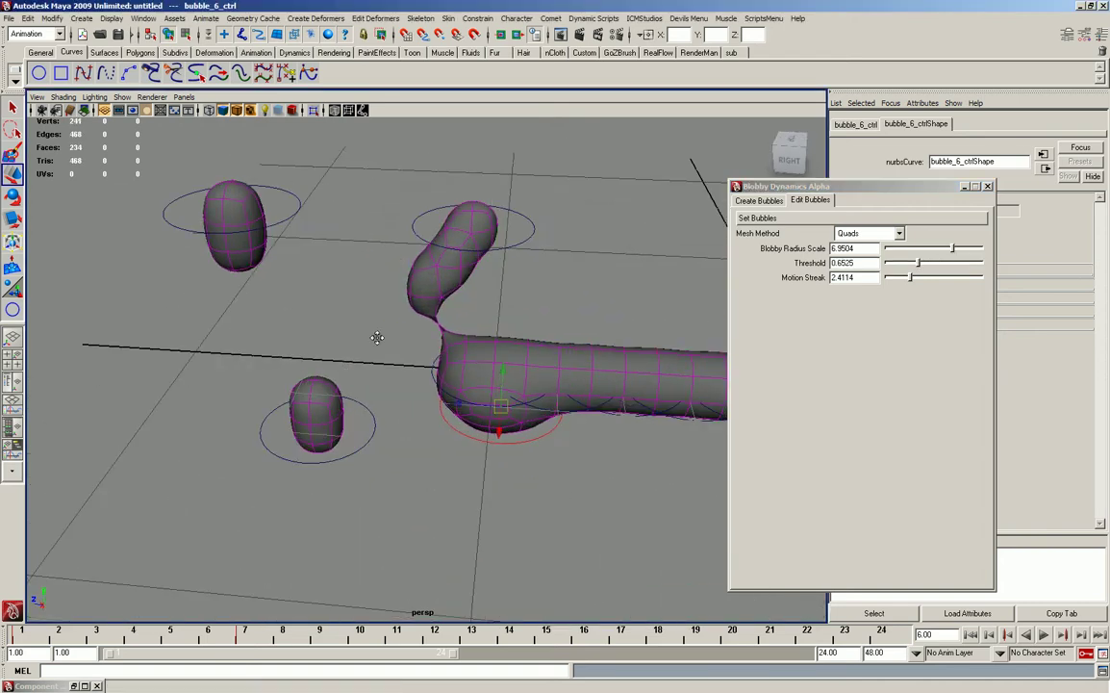
click(497, 483)
scroll(384, 450, down, 3)
mouse_move(384, 450)
alt+mouse_down()
mouse_move(367, 371)
mouse_move(389, 309)
mouse_move(282, 319)
mouse_move(455, 350)
alt+mouse_up()
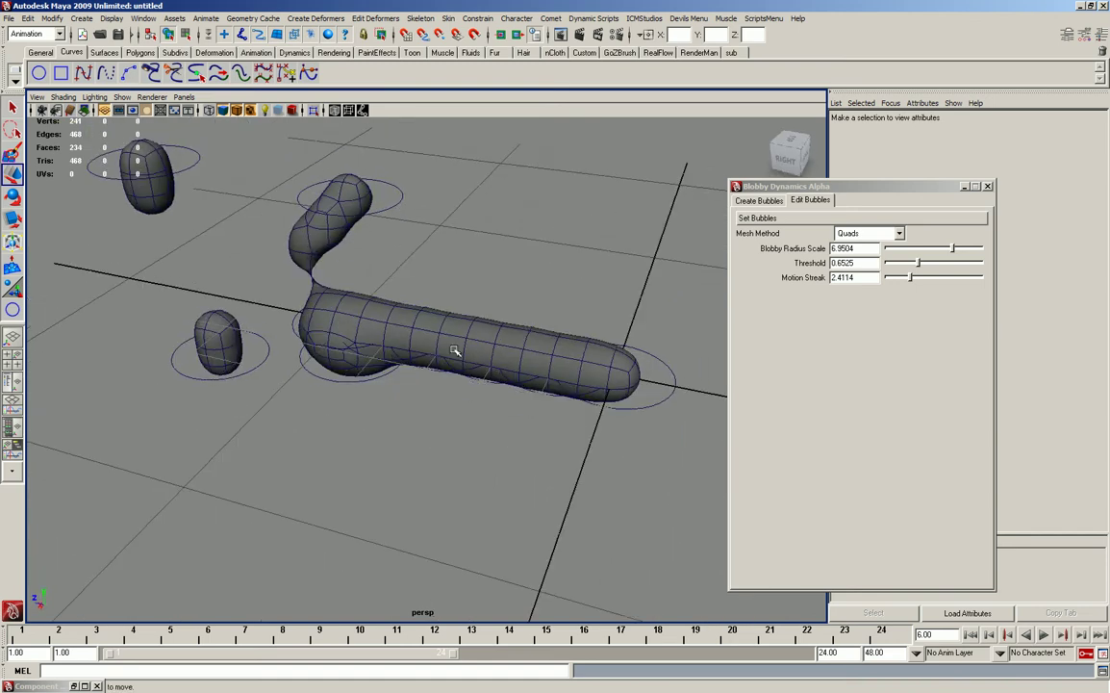
Select bubble_0_ctrl at the long blob's end and rotate its ring onto its side.
click(624, 410)
scroll(545, 271, down, 3)
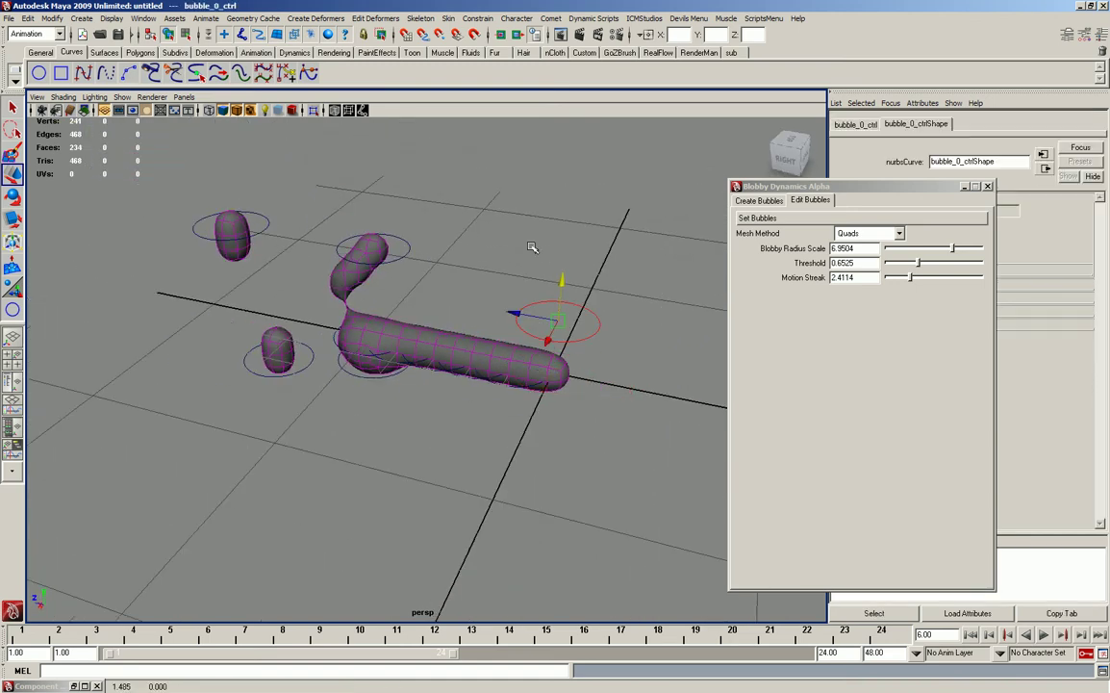
key(e)
mouse_move(558, 272)
alt+mouse_down()
mouse_move(575, 364)
mouse_move(539, 420)
alt+mouse_up()
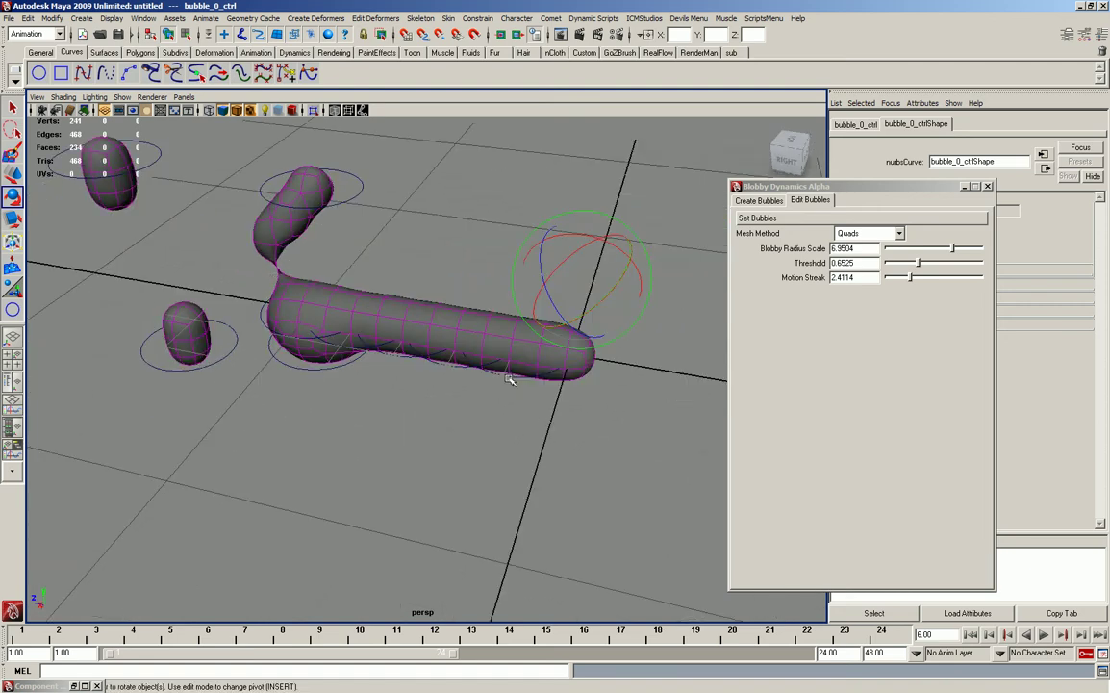
Tilt the bubble_1_ctrl ring as well, then rewind to frame 1.
click(510, 380)
key(w)
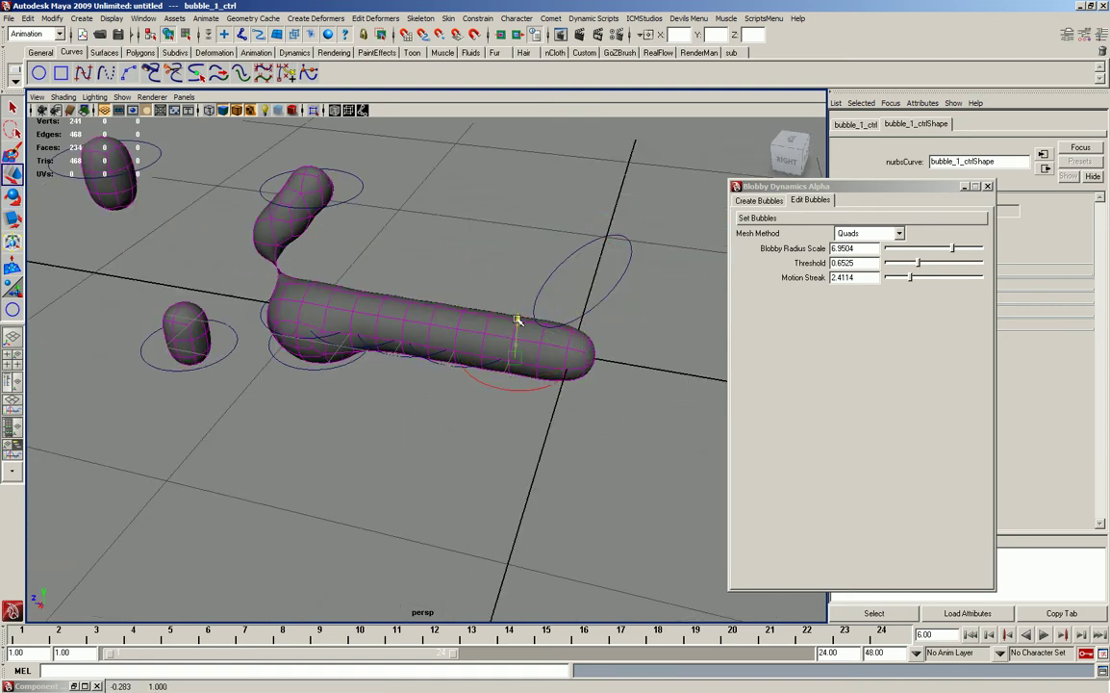
alt+drag(440, 377, 485, 350)
key(e)
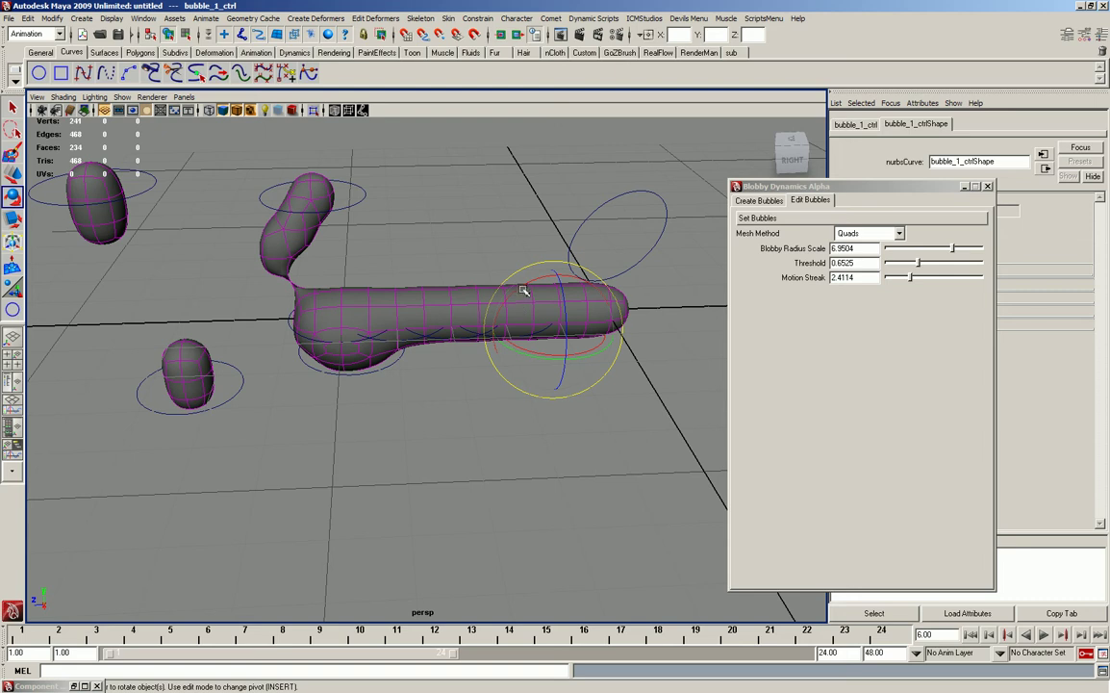
alt+drag(523, 290, 540, 270)
key(w)
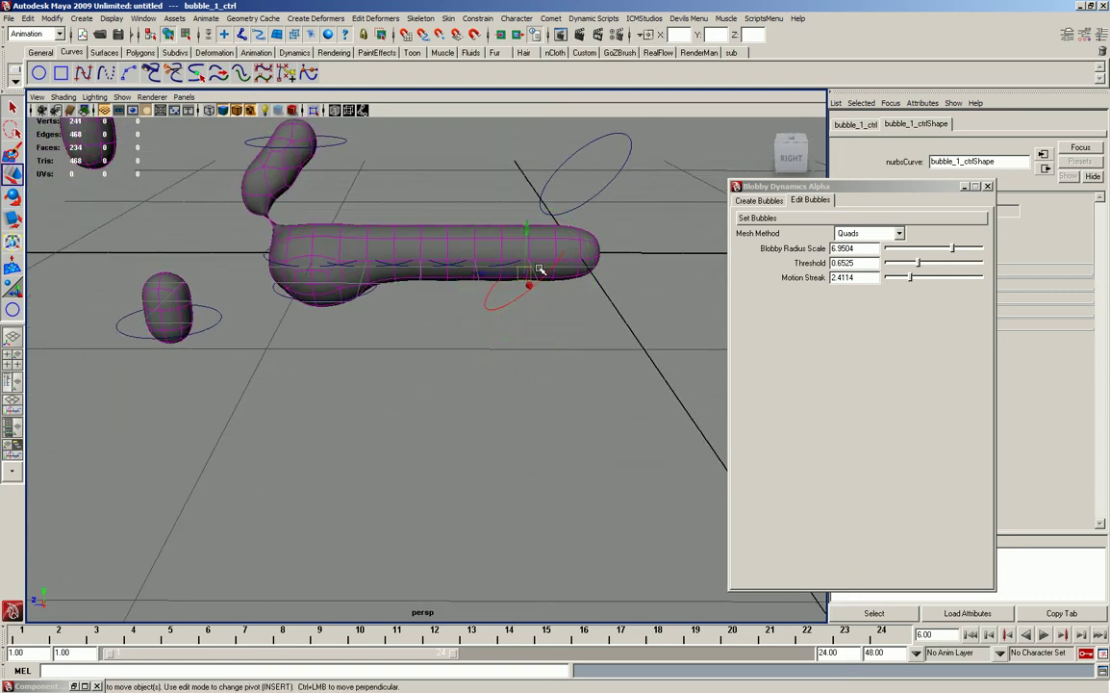
alt+drag(416, 329, 858, 585)
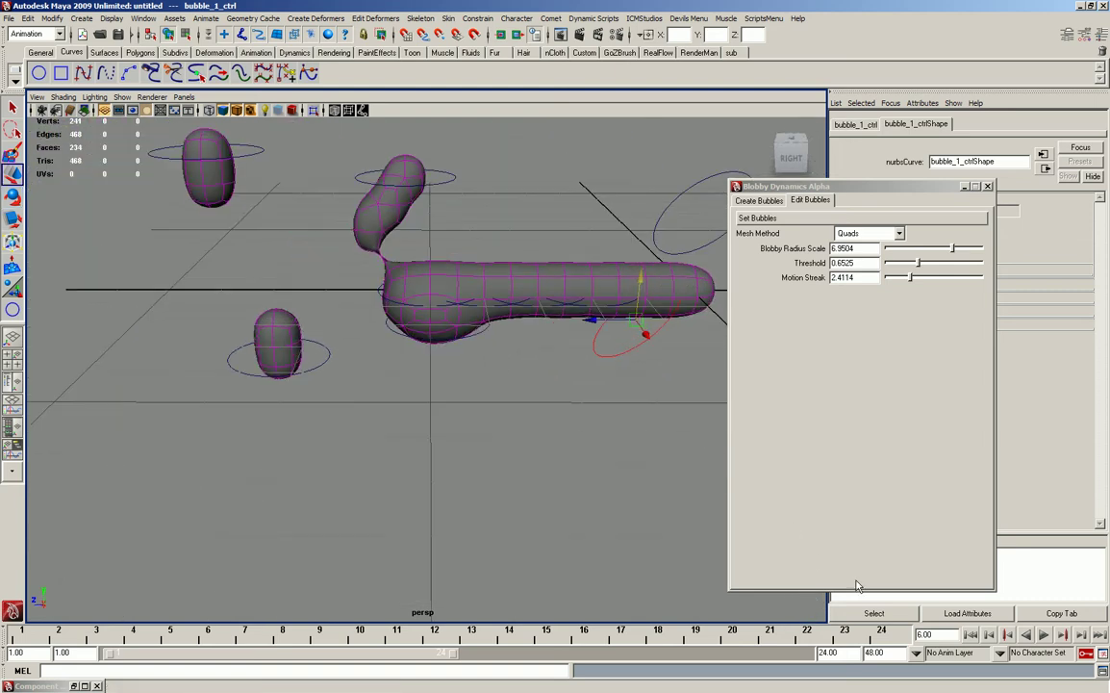
click(971, 635)
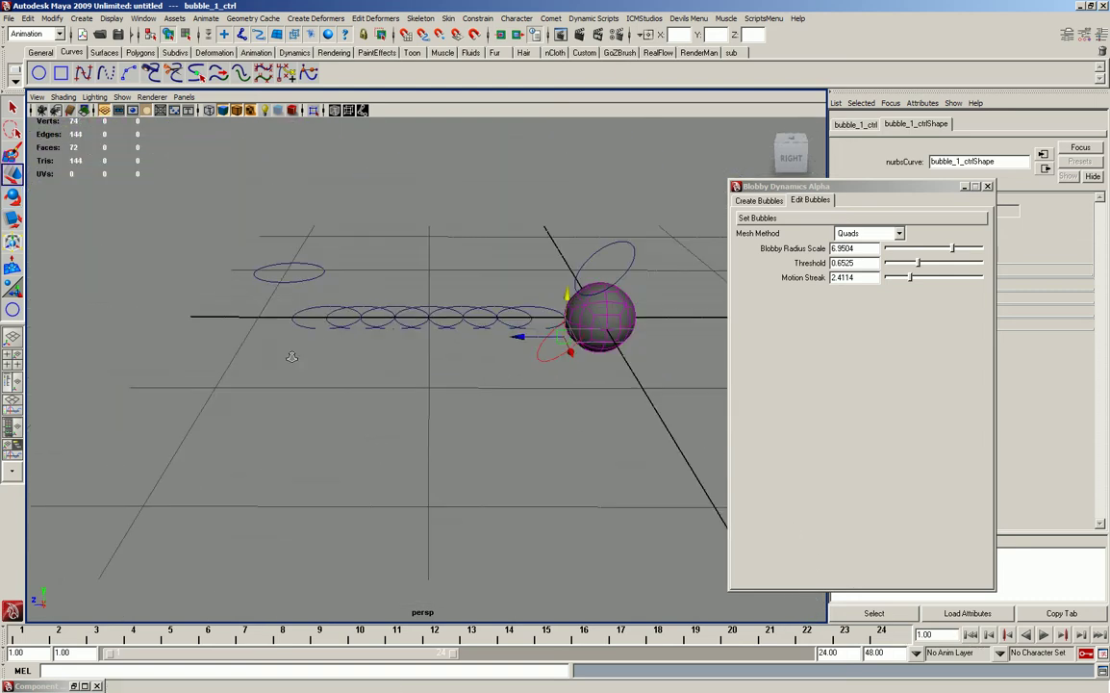
Play the animation through to frame 18, viewing it from a higher angle.
click(1044, 635)
mouse_move(414, 452)
alt+mouse_down()
mouse_move(301, 494)
mouse_move(248, 384)
mouse_move(309, 411)
alt+mouse_up()
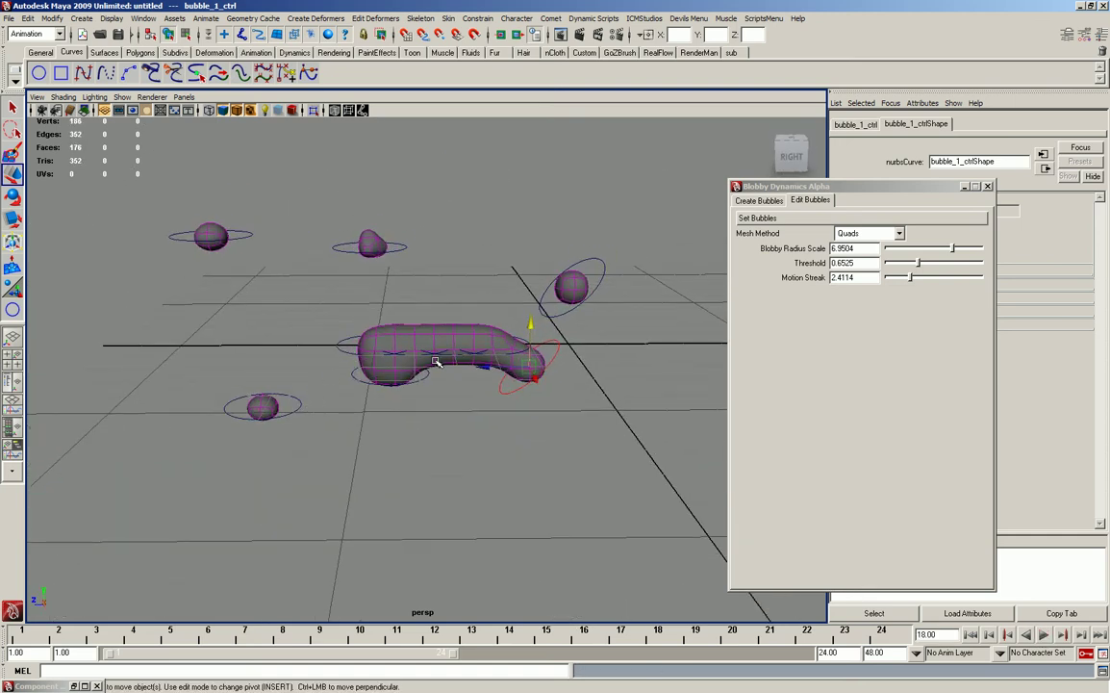
mouse_move(435, 361)
alt+mouse_down()
mouse_move(384, 367)
mouse_move(436, 352)
alt+mouse_up()
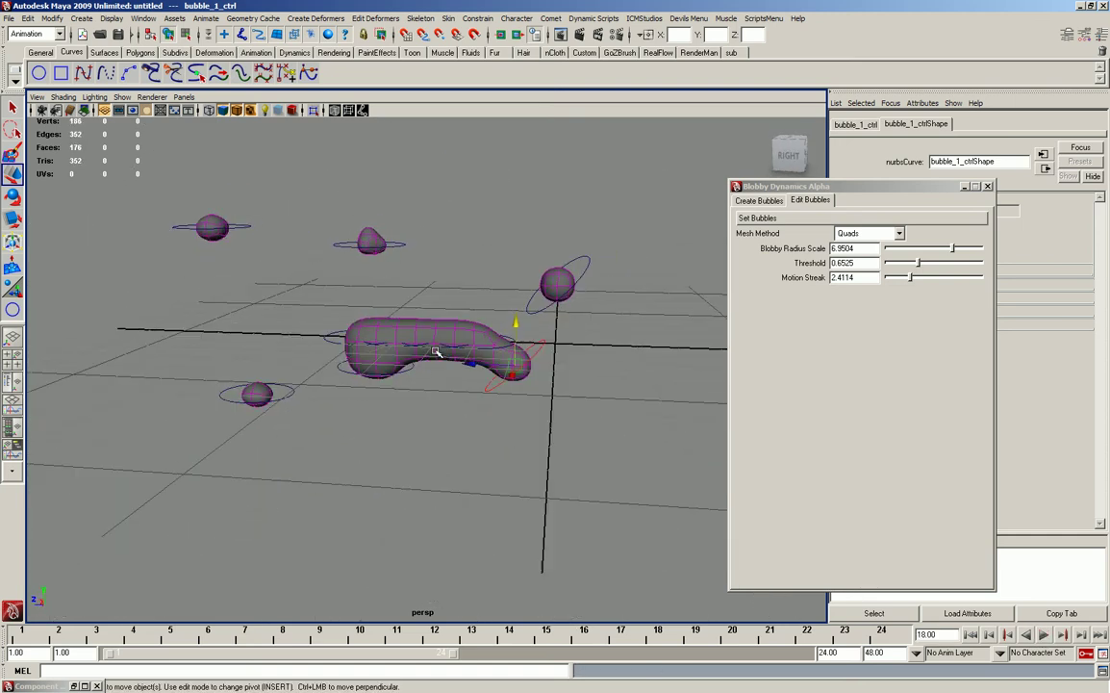
Select bubble_0, bubble_1 and three other controls, and show their Channel Box values.
click(579, 263)
shift+click(337, 243)
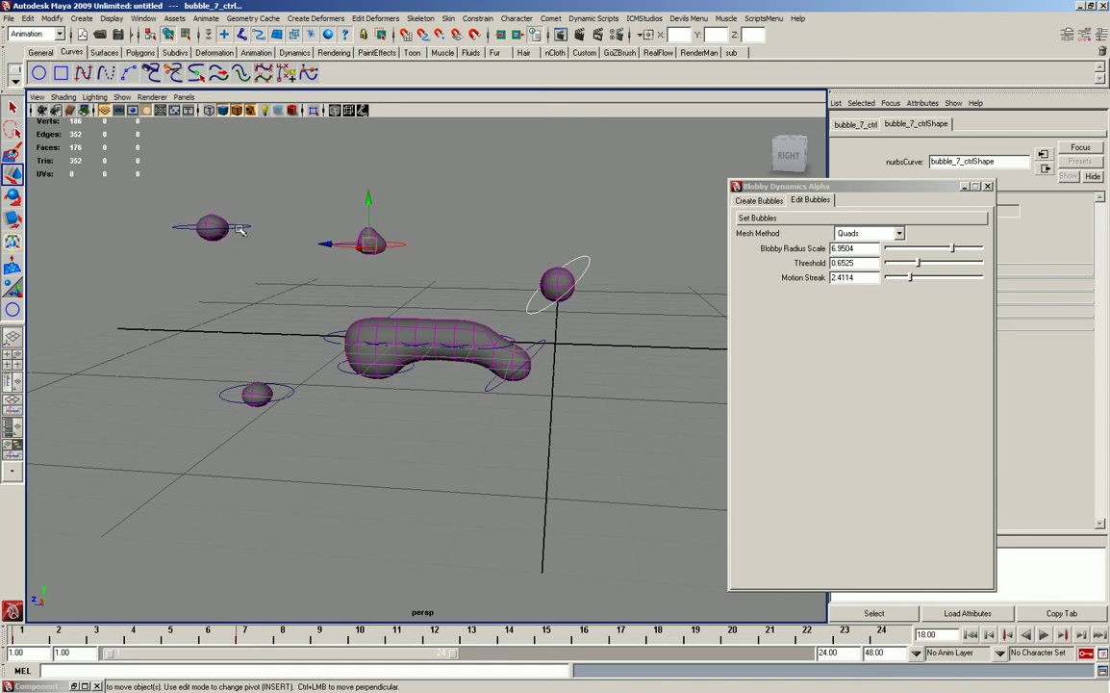
shift+click(215, 225)
shift+click(228, 399)
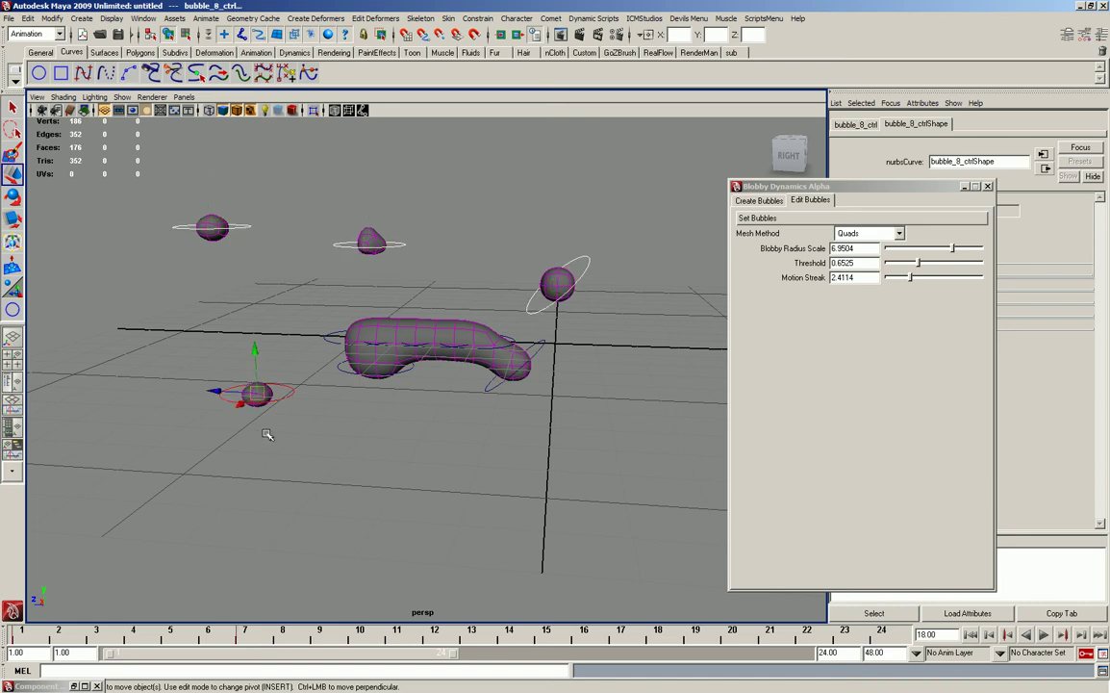
shift+click(489, 387)
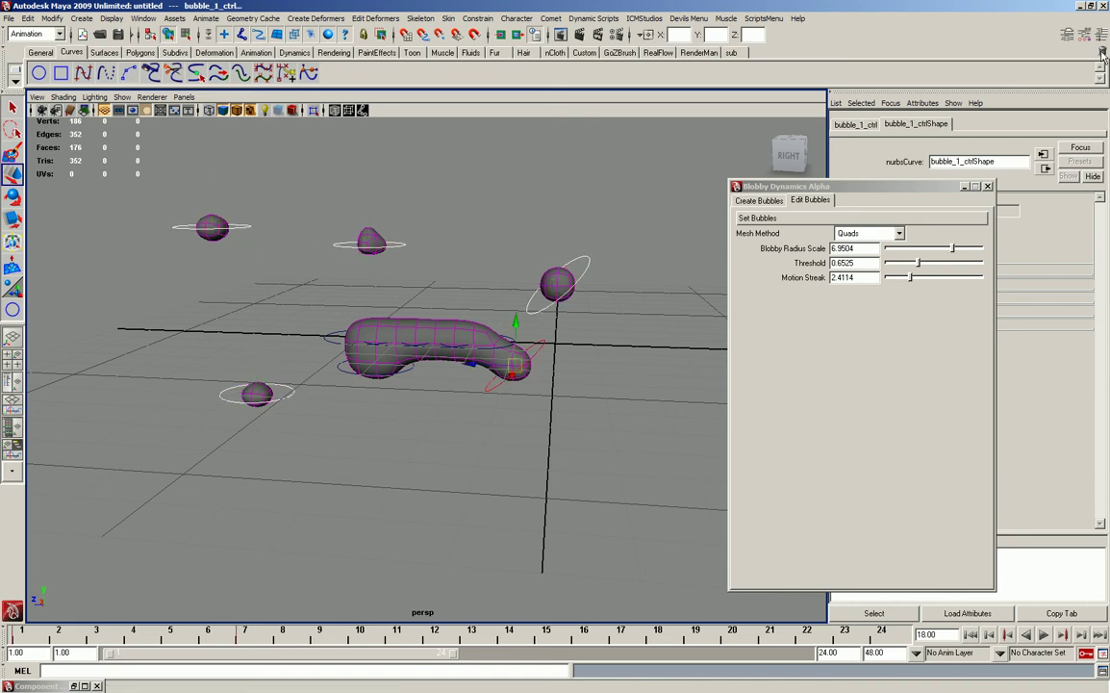
click(1102, 36)
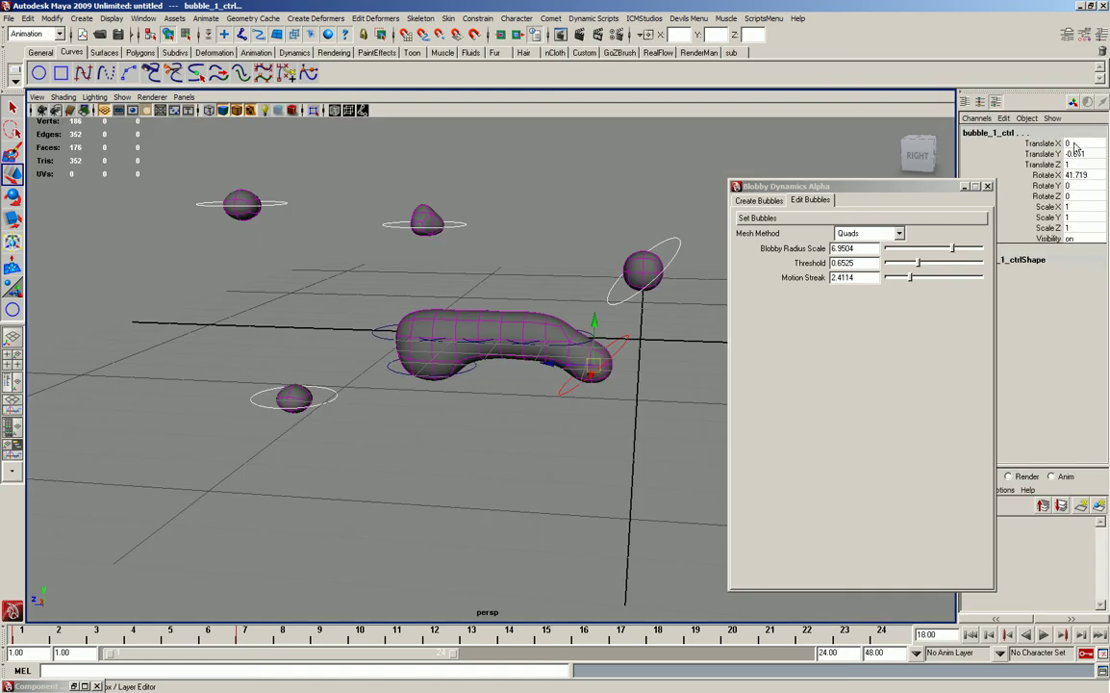
Set the bubble control's Translate X–Z and Rotate X to 0, then replay from the first frame.
drag(1076, 144, 1075, 174)
click(880, 641)
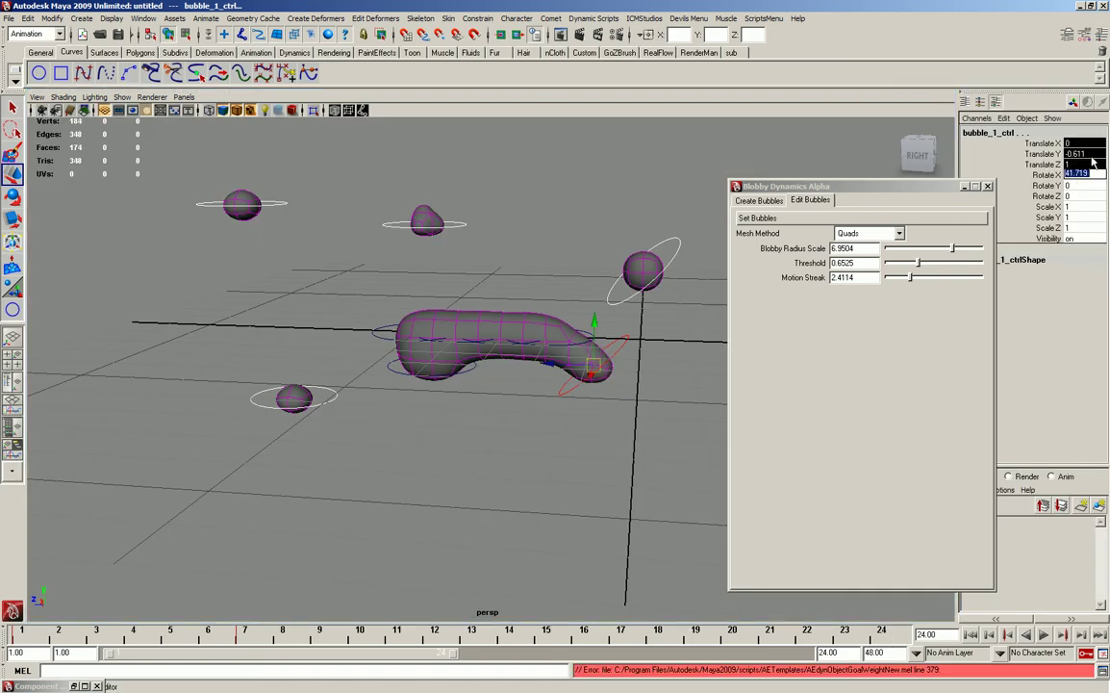
text(0)
key(Return)
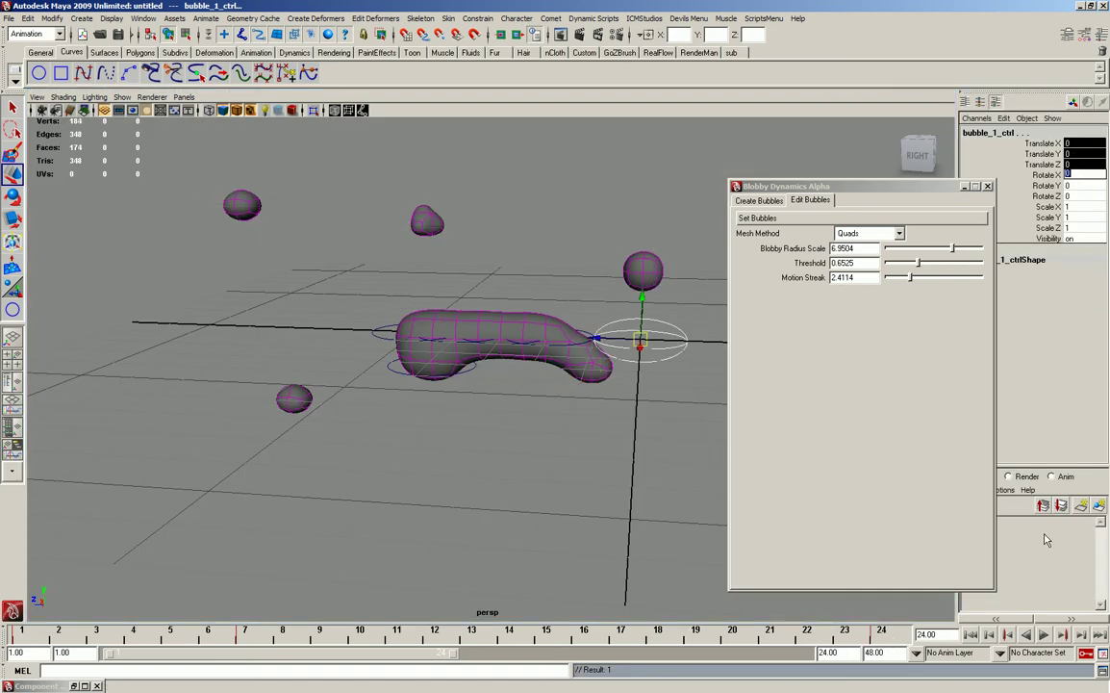
click(972, 636)
click(1044, 635)
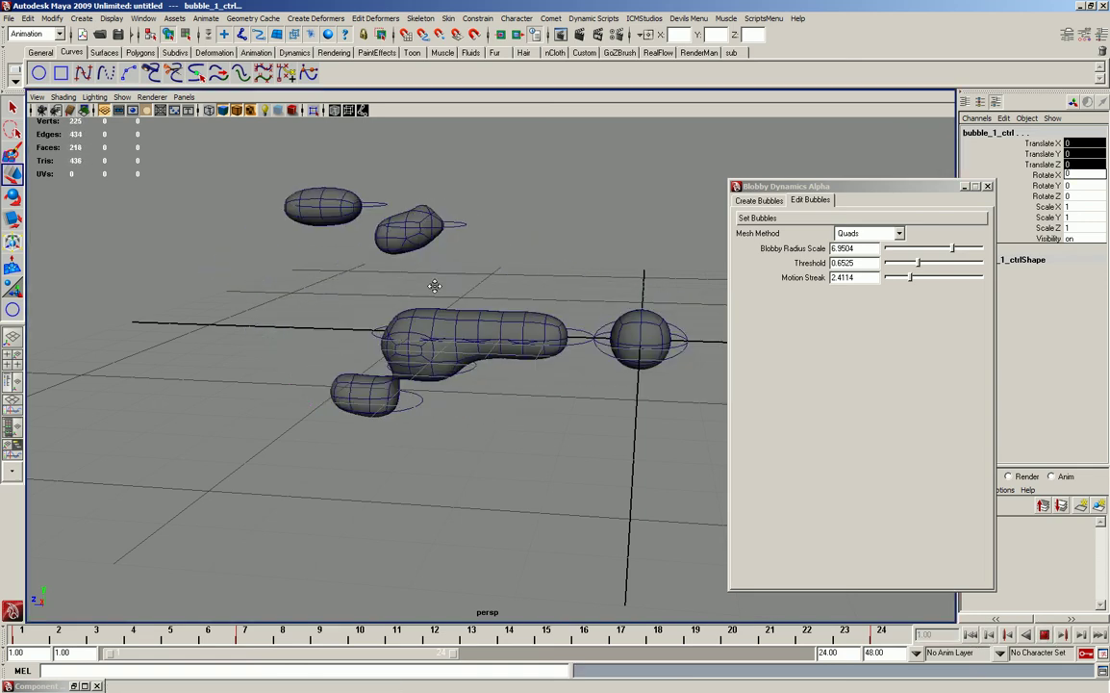
During playback set Radius Scale 5.6738, Threshold 0.4681 and Motion Streak 5.5320.
mouse_move(434, 285)
alt+mouse_down()
mouse_move(210, 339)
mouse_move(231, 358)
mouse_move(221, 324)
mouse_move(314, 297)
alt+mouse_up()
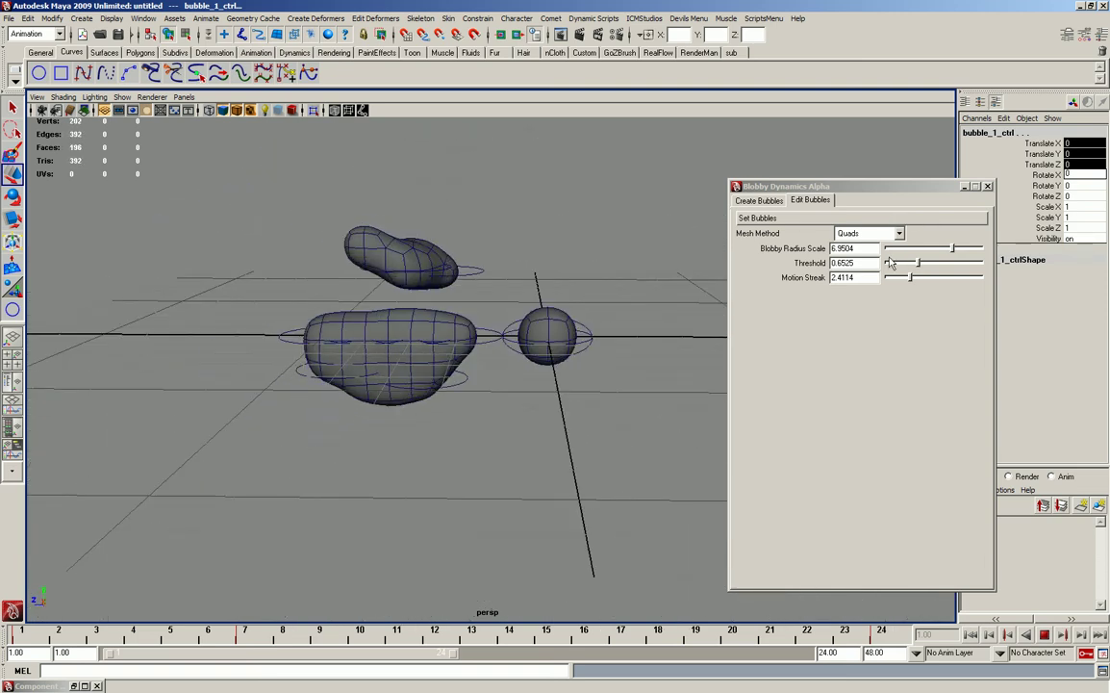
mouse_move(952, 248)
mouse_down()
mouse_move(911, 252)
mouse_move(944, 252)
mouse_move(923, 264)
mouse_move(933, 278)
mouse_up()
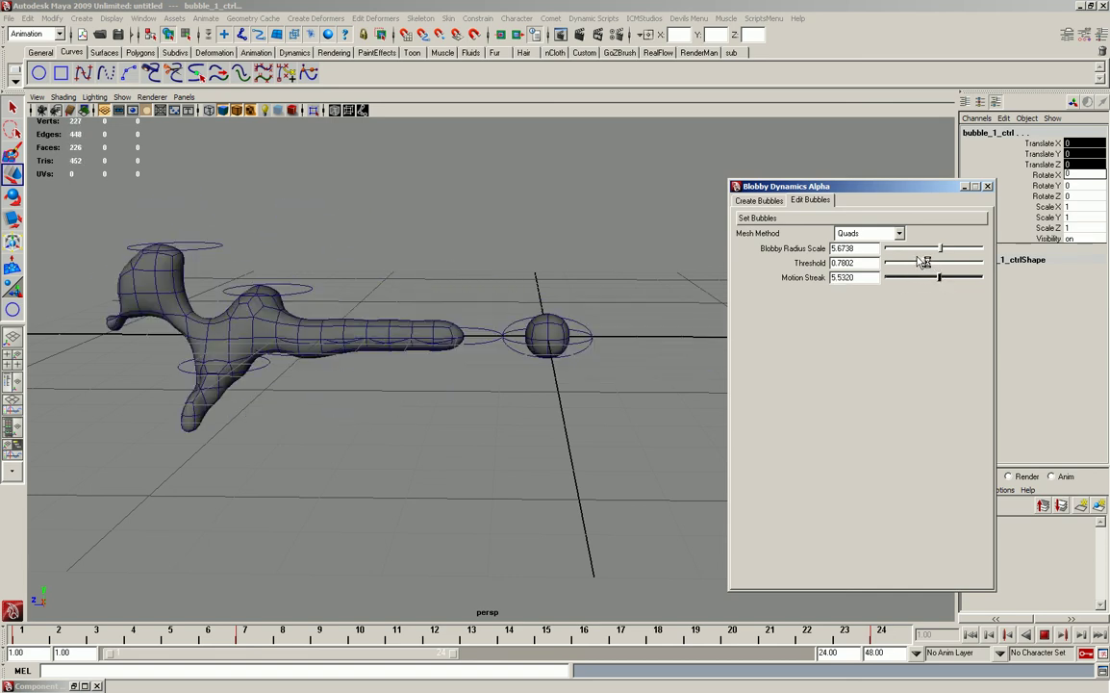
drag(924, 262, 914, 269)
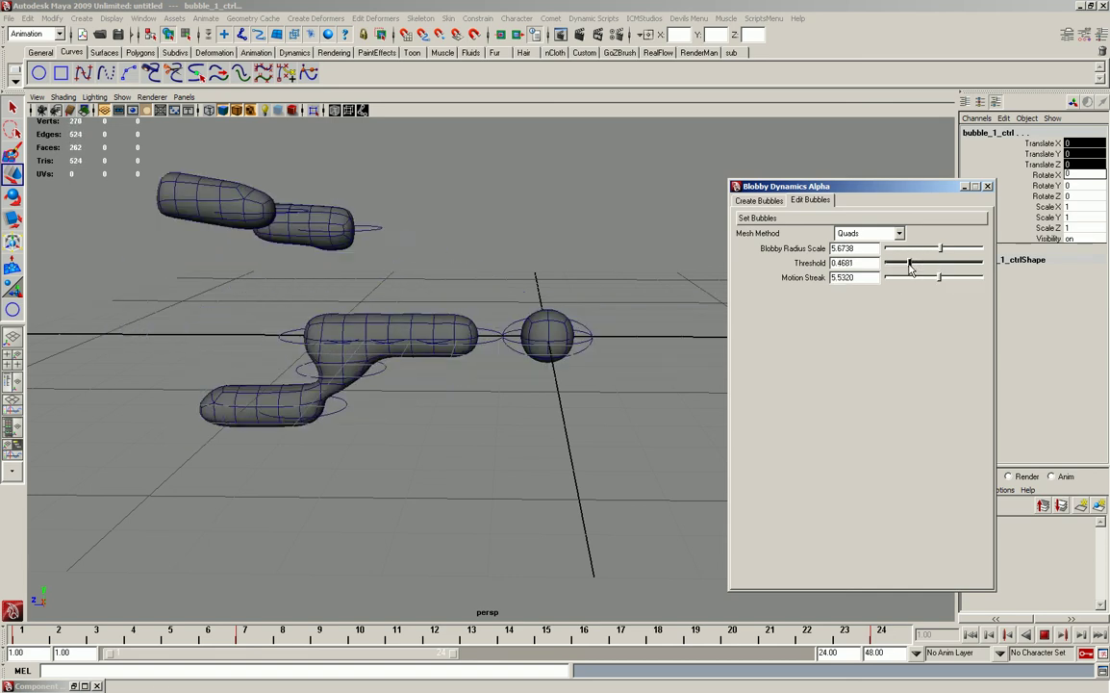
mouse_move(544, 227)
alt+mouse_down()
mouse_move(298, 235)
mouse_move(495, 241)
mouse_move(345, 197)
alt+mouse_up()
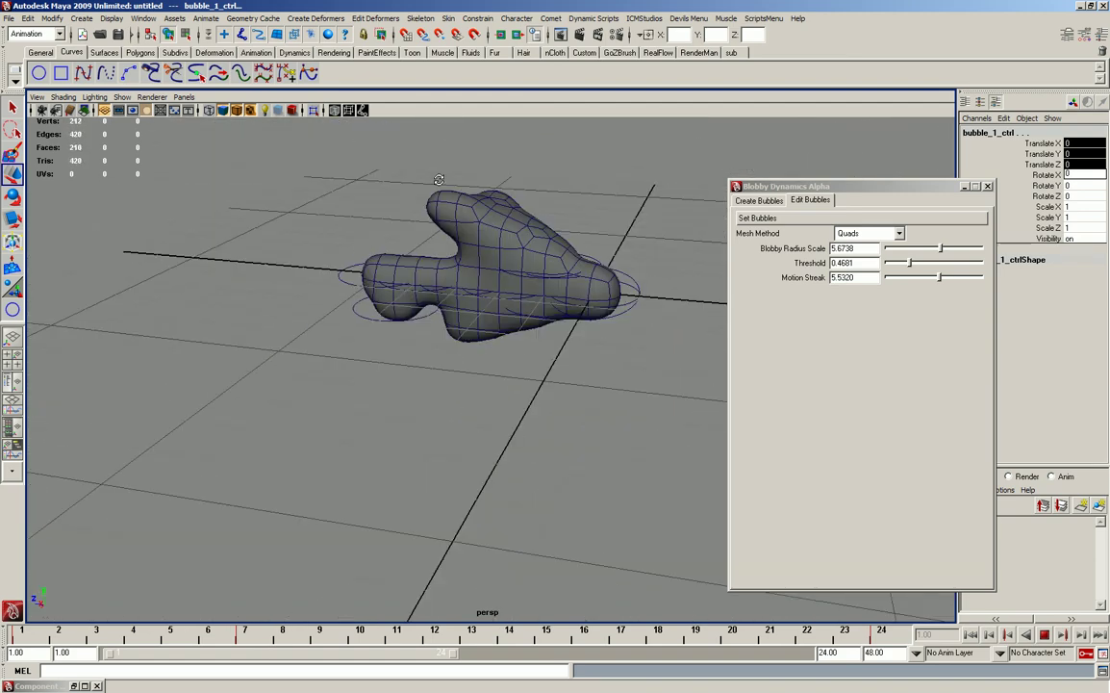
alt+drag(345, 197, 962, 544)
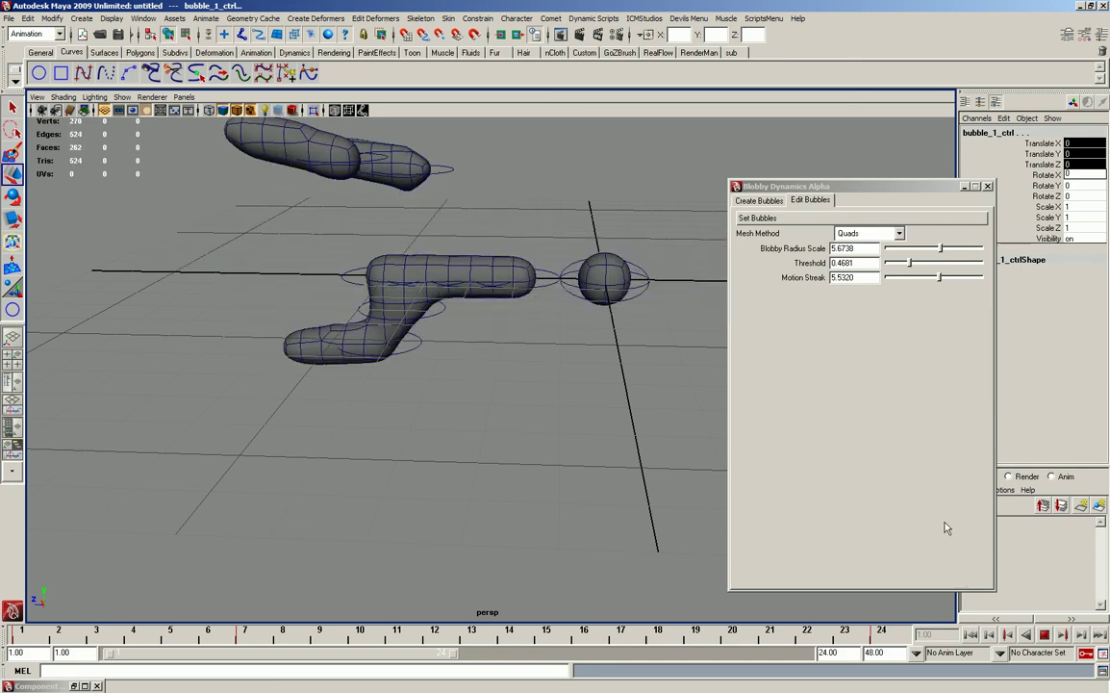